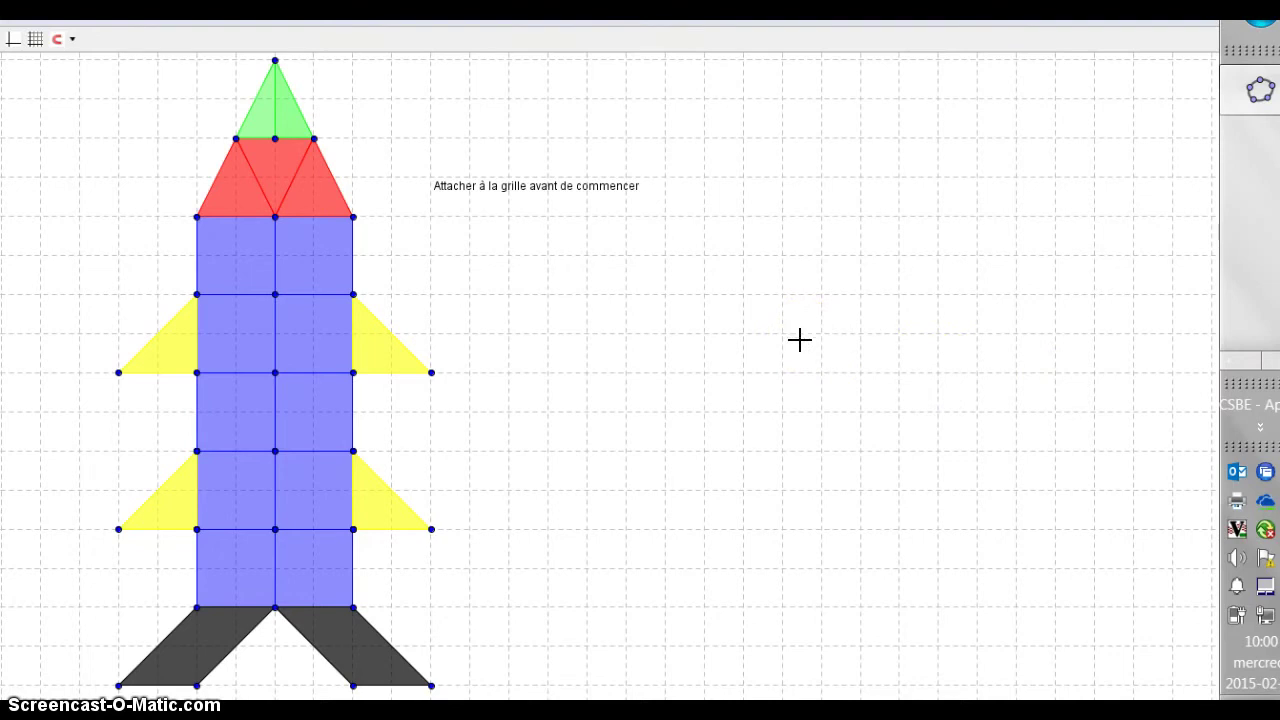
Step: Capture the complete rocket drawing from the GeoGebra grid as a rectangular snip with Outil Capture
{"action": "left_click", "coordinate": [734, 347]}
{"action": "left_click", "coordinate": [1261, 22]}
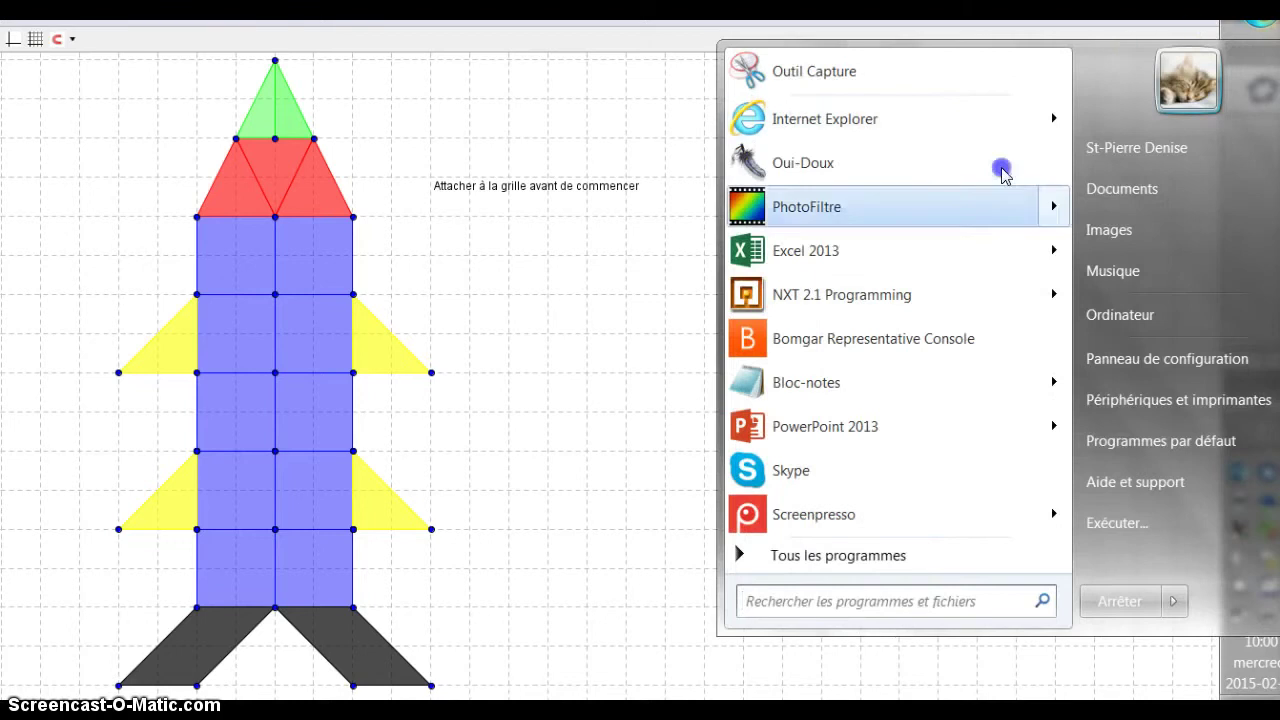
{"action": "left_click", "coordinate": [812, 72]}
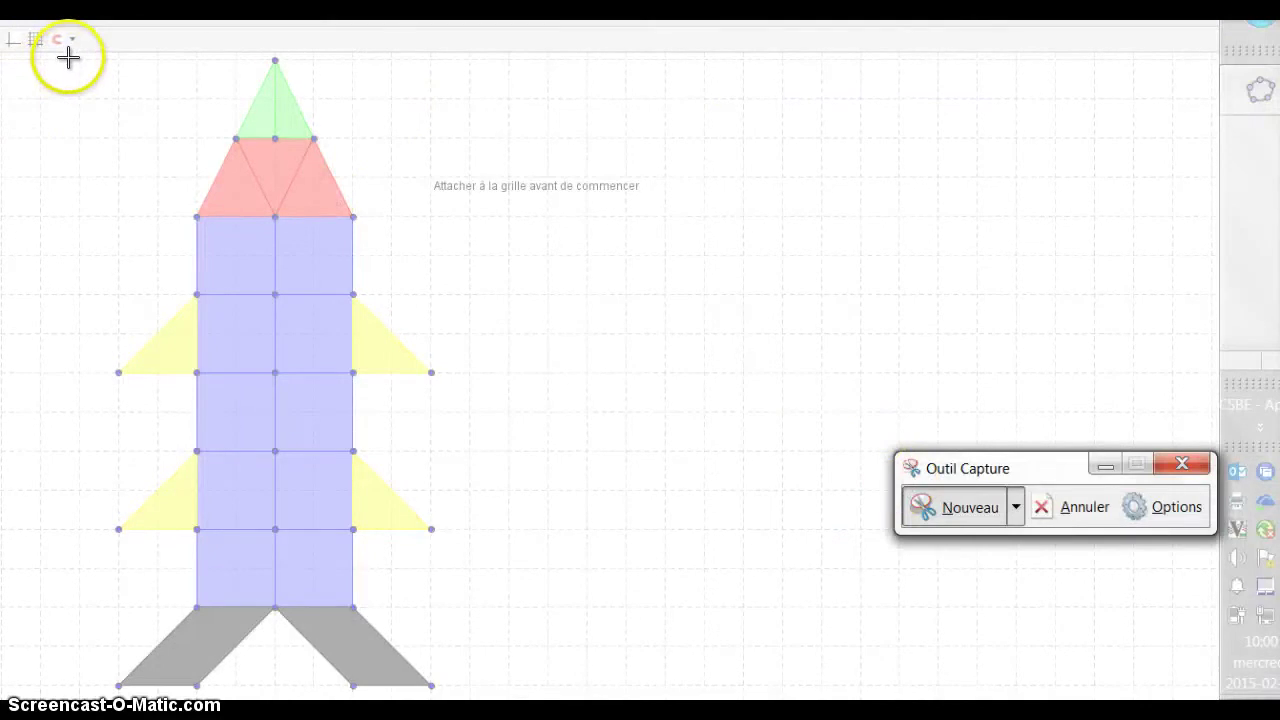
{"action": "left_click_drag", "start_coordinate": [67, 55], "coordinate": [705, 700]}
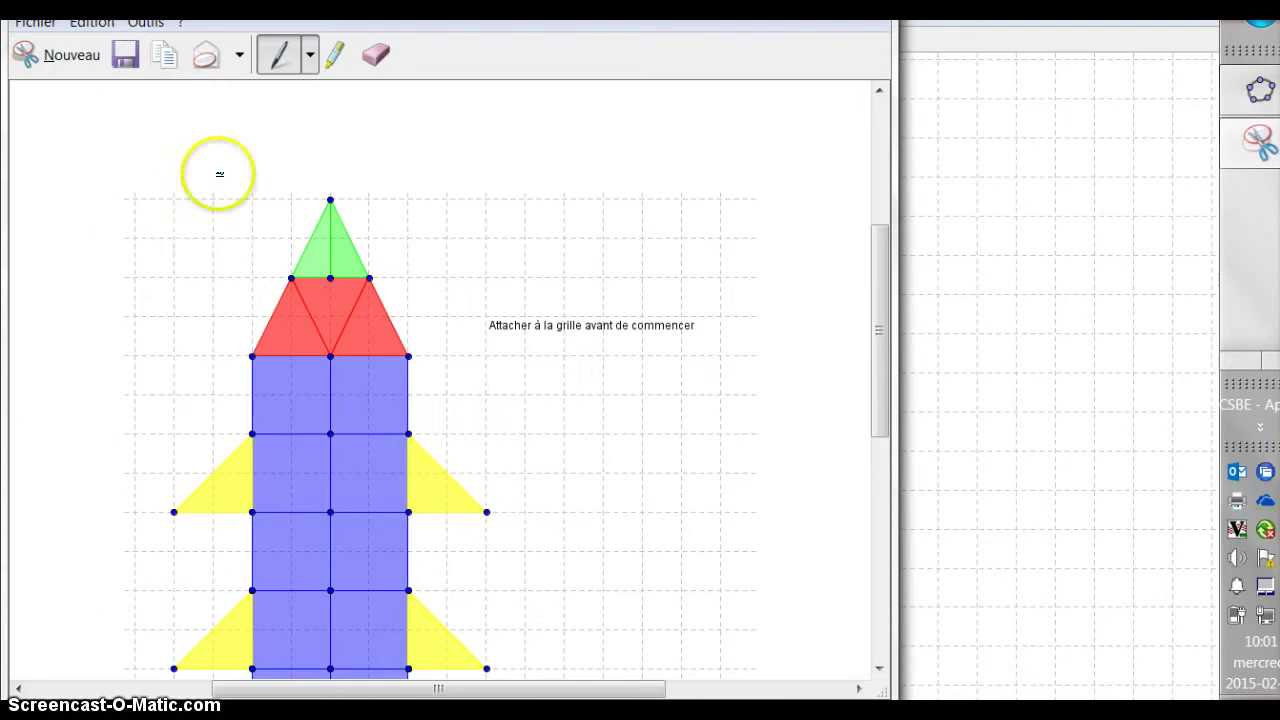
Step: Save the capture as the PNG file fuseeGeogebra in a new desktop folder named geogebra
{"action": "left_click", "coordinate": [125, 56]}
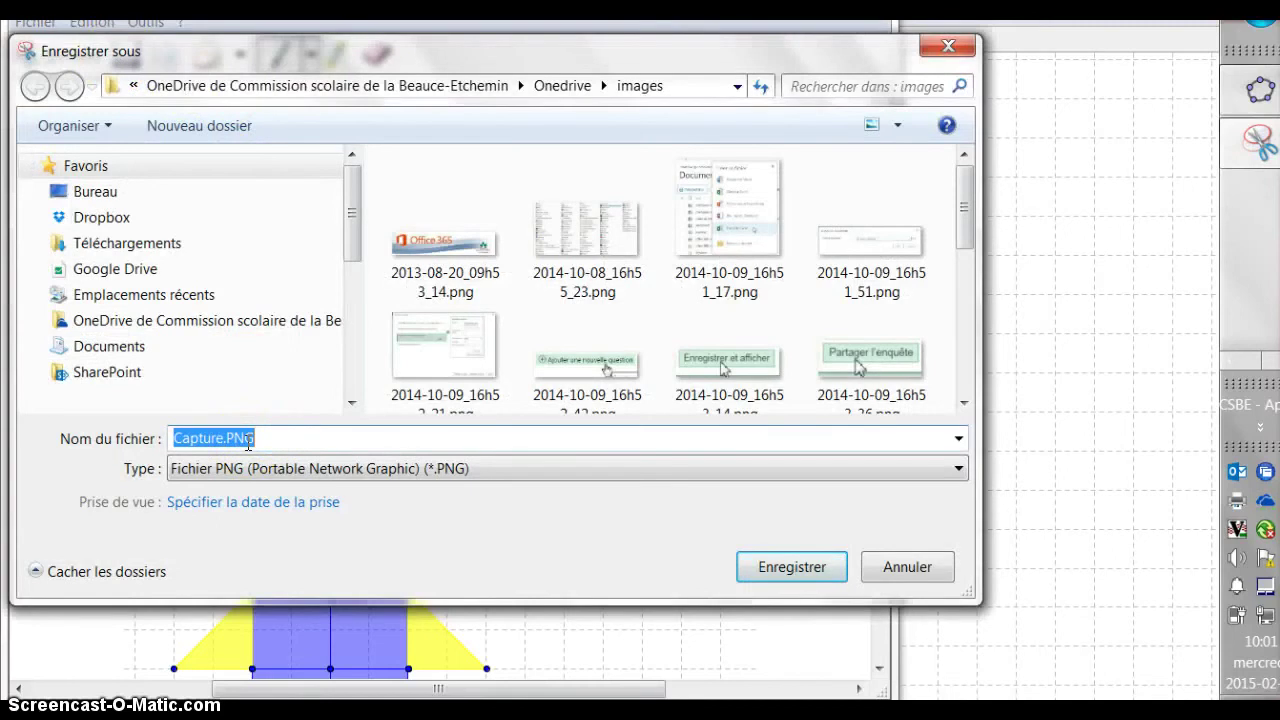
{"action": "type", "text": "fuseeGeogebra"}
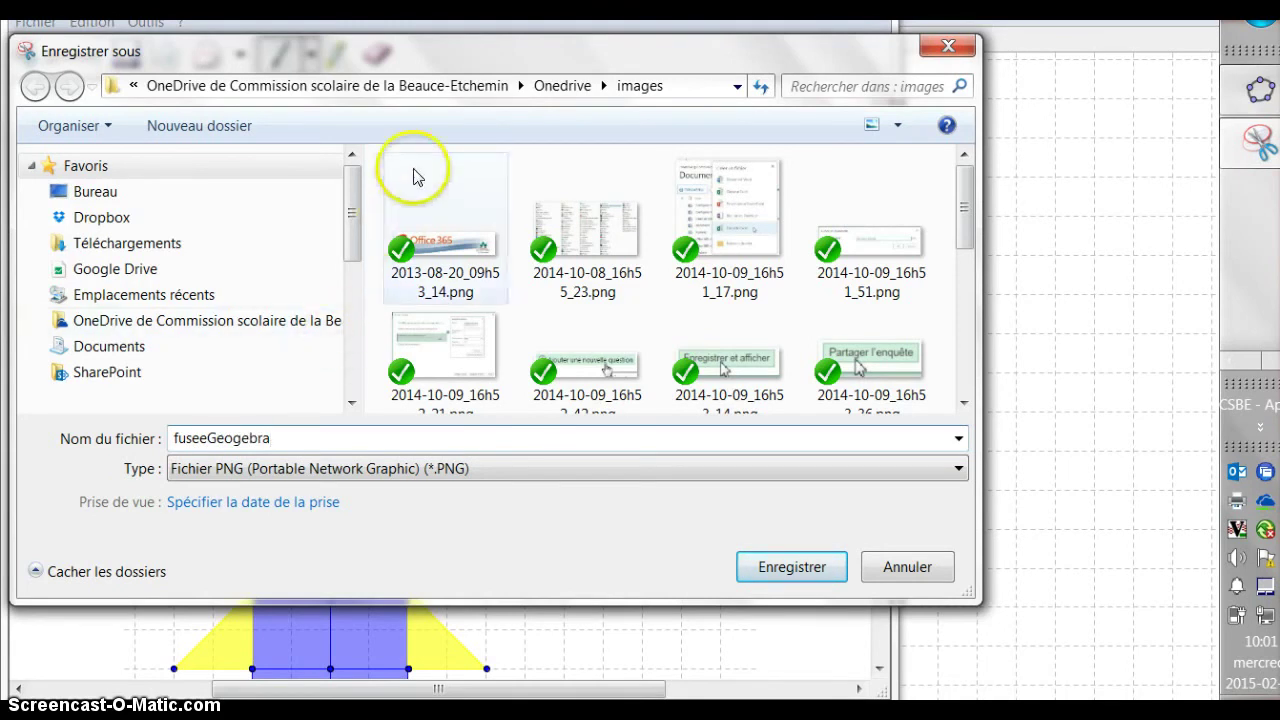
{"action": "left_click", "coordinate": [138, 196]}
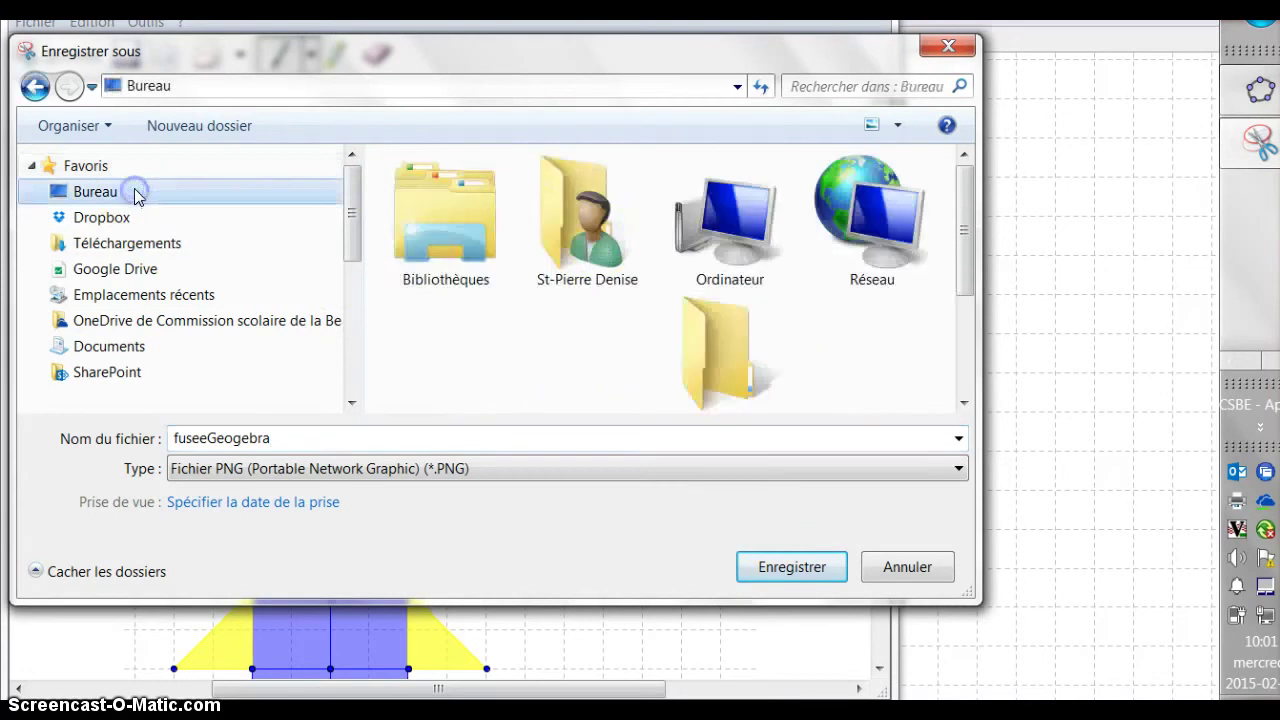
{"action": "left_click", "coordinate": [250, 125]}
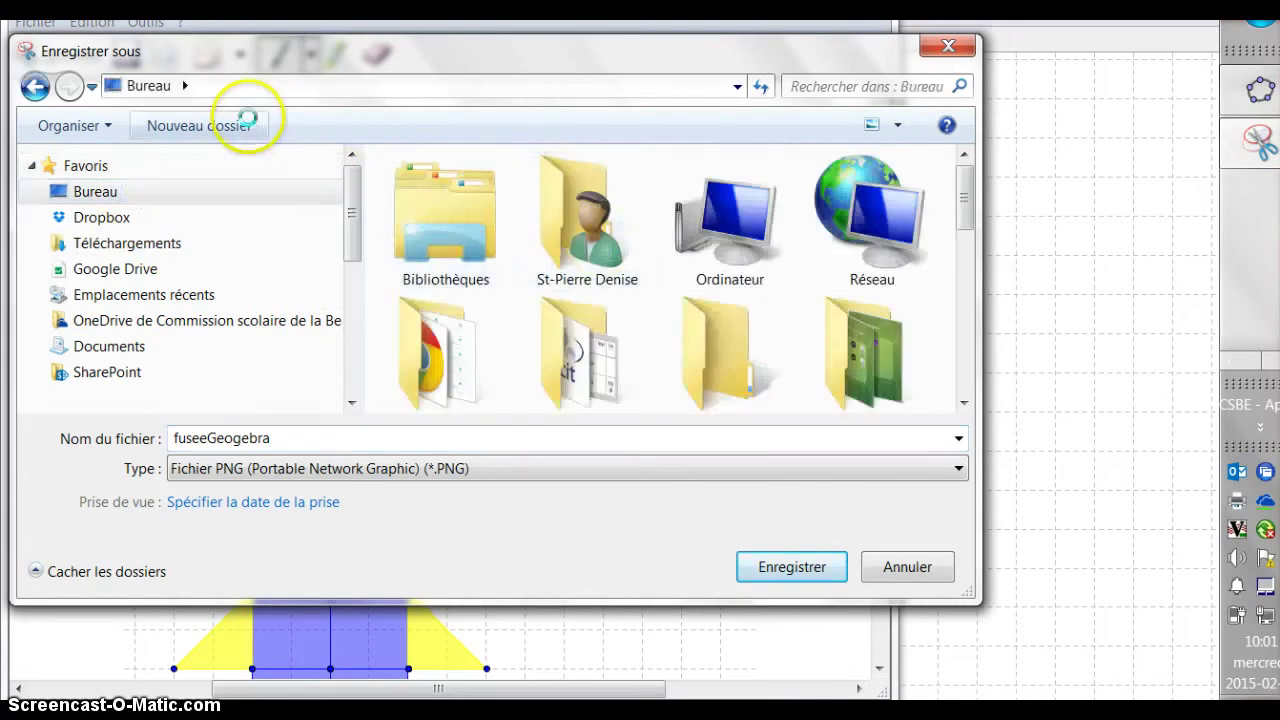
{"action": "type", "text": "geo"}
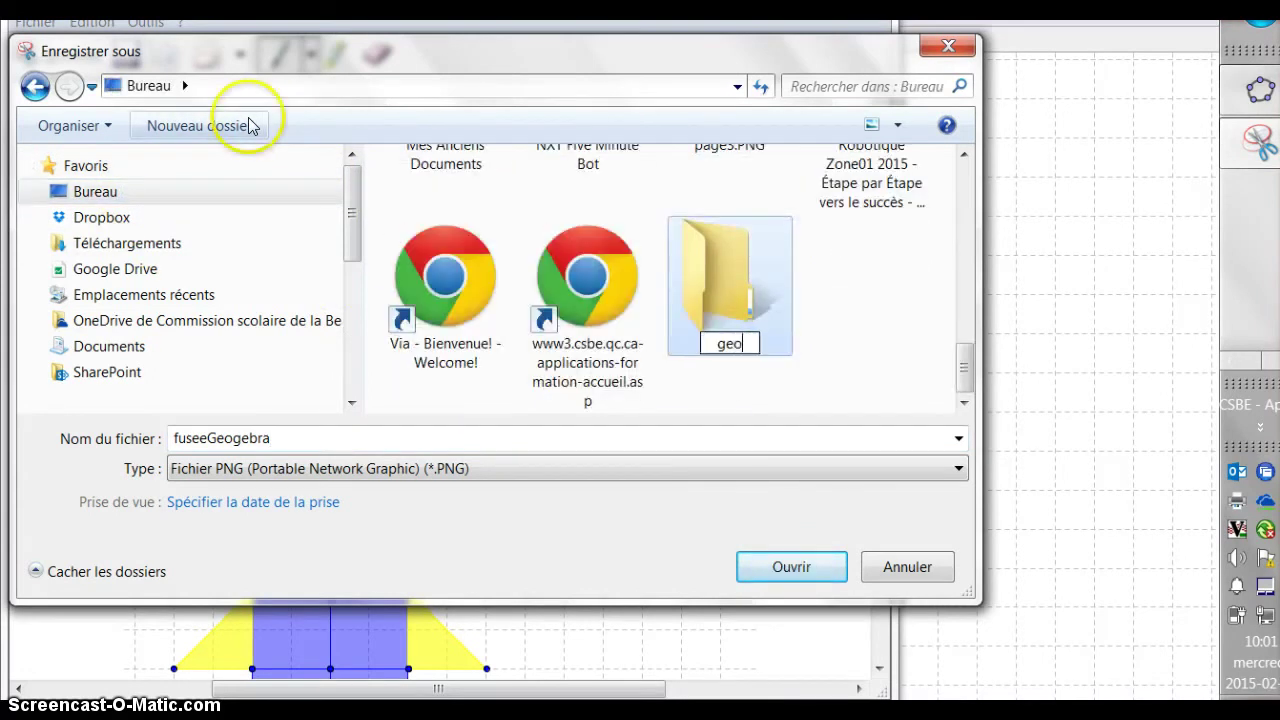
{"action": "type", "text": "gebra"}
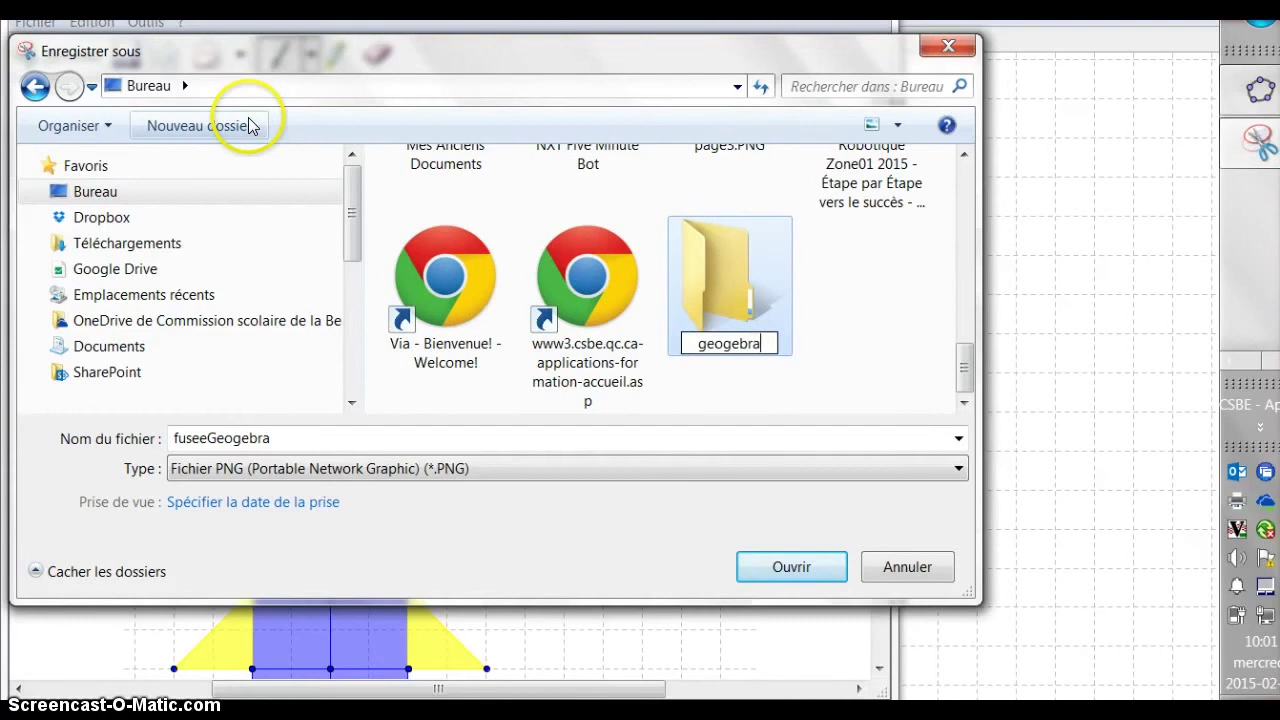
{"action": "key", "text": "Return"}
{"action": "left_click", "coordinate": [771, 563]}
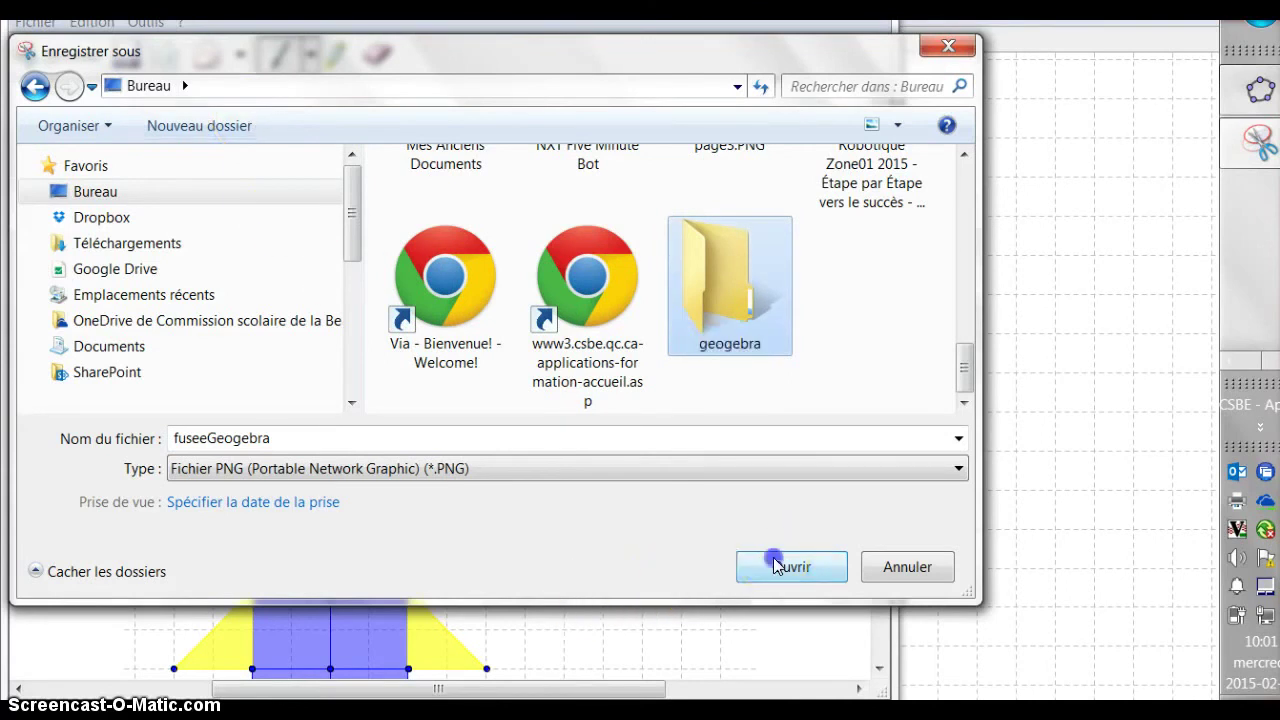
{"action": "left_click", "coordinate": [780, 568]}
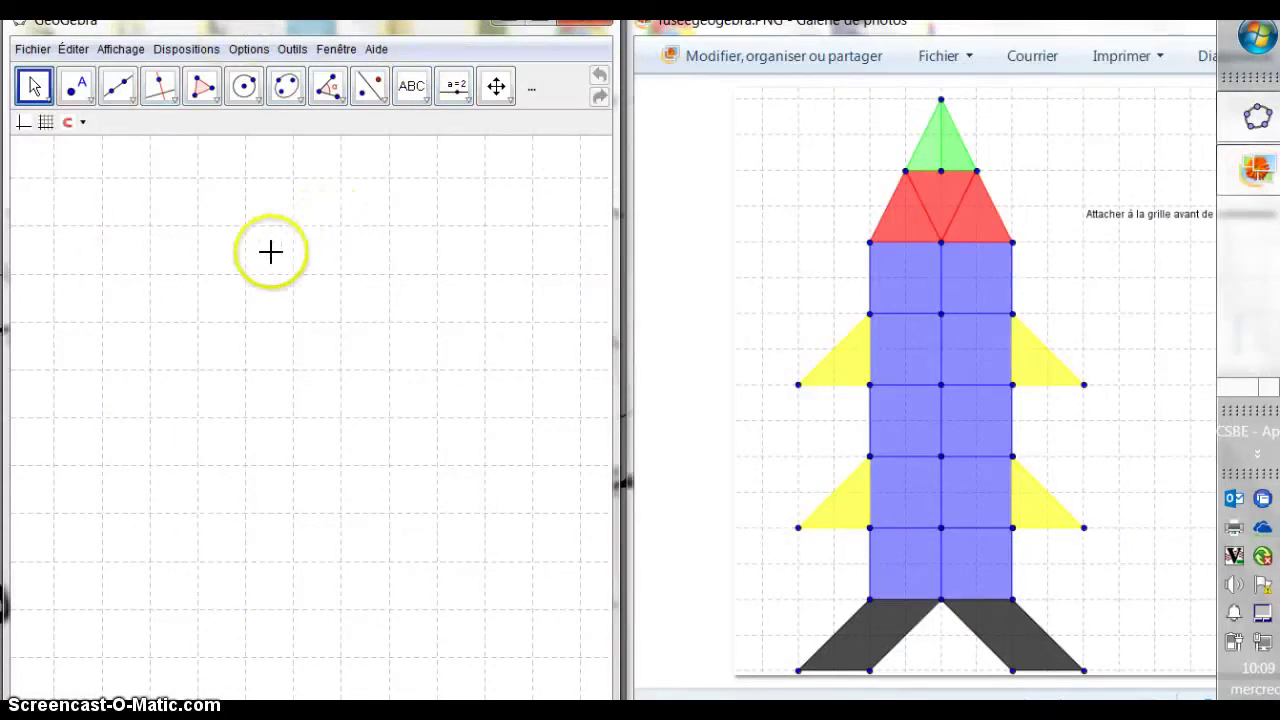
Step: Adjust the rocket image window beside GeoGebra and stretch it to the full screen height
{"action": "mouse_move", "coordinate": [829, 23]}
{"action": "left_mouse_down"}
{"action": "mouse_move", "coordinate": [830, 80]}
{"action": "mouse_move", "coordinate": [823, 57]}
{"action": "mouse_move", "coordinate": [838, 55]}
{"action": "mouse_move", "coordinate": [820, 22]}
{"action": "left_mouse_up"}
{"action": "left_click", "coordinate": [860, 648]}
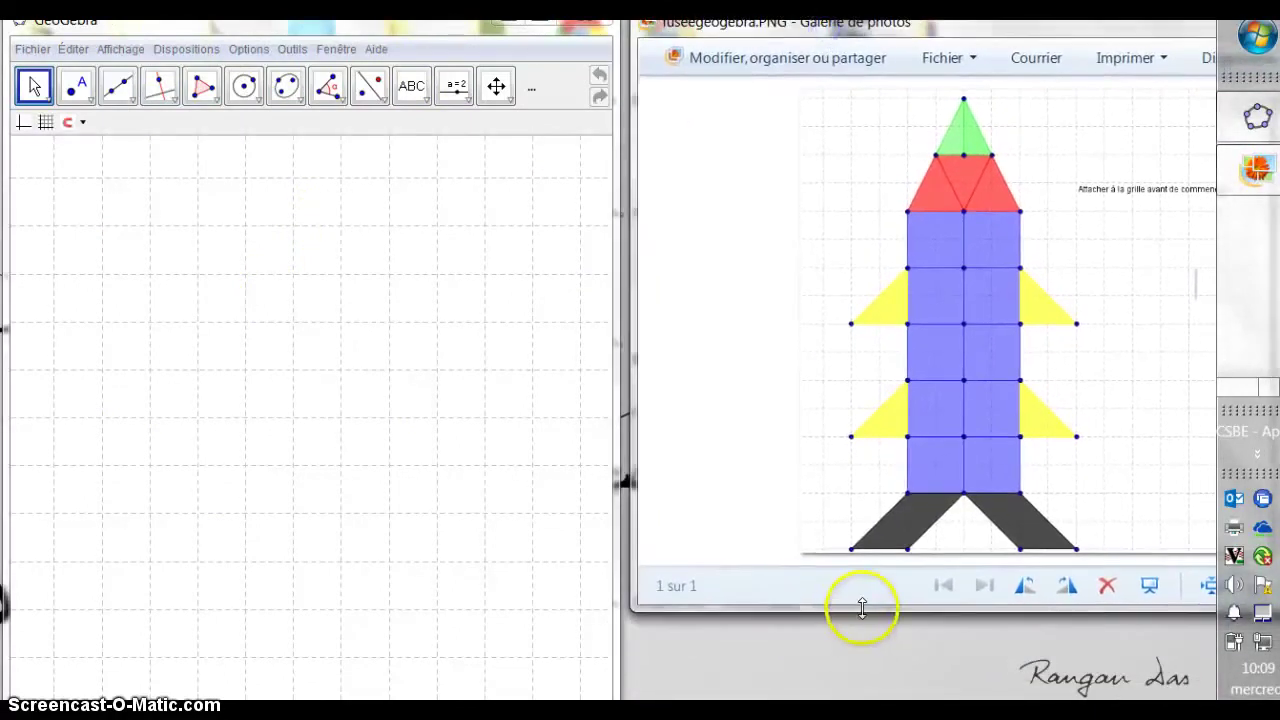
{"action": "double_click", "coordinate": [860, 608]}
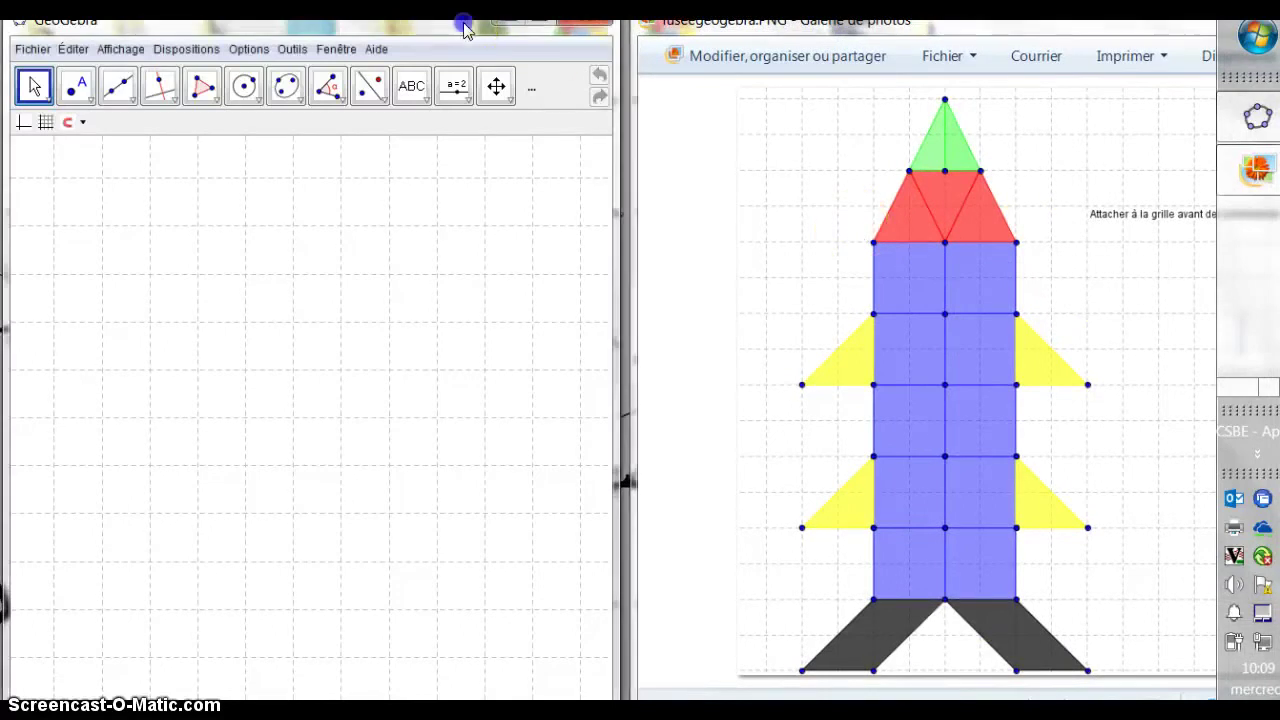
Step: Stretch the GeoGebra window to the full screen height and widen it up to the rocket image window
{"action": "left_click_drag", "start_coordinate": [467, 29], "coordinate": [469, 29]}
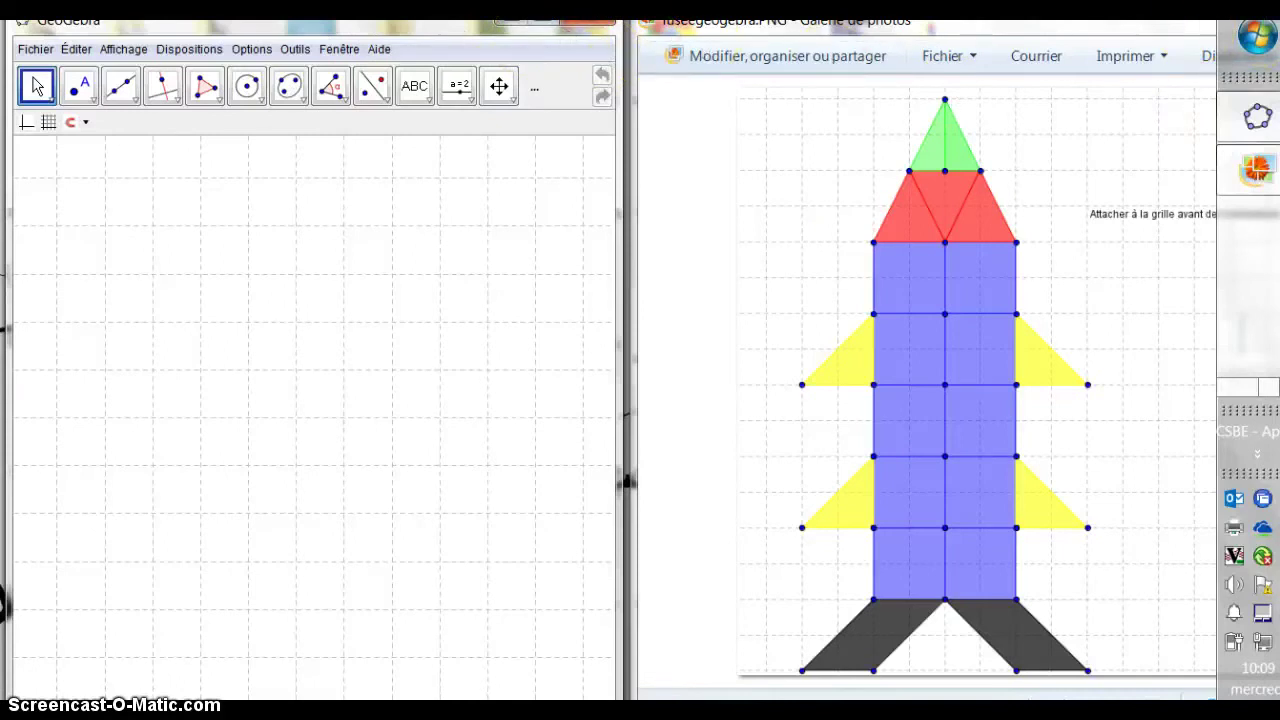
{"action": "left_click_drag", "start_coordinate": [480, 23], "coordinate": [534, 63]}
{"action": "double_click", "coordinate": [543, 63]}
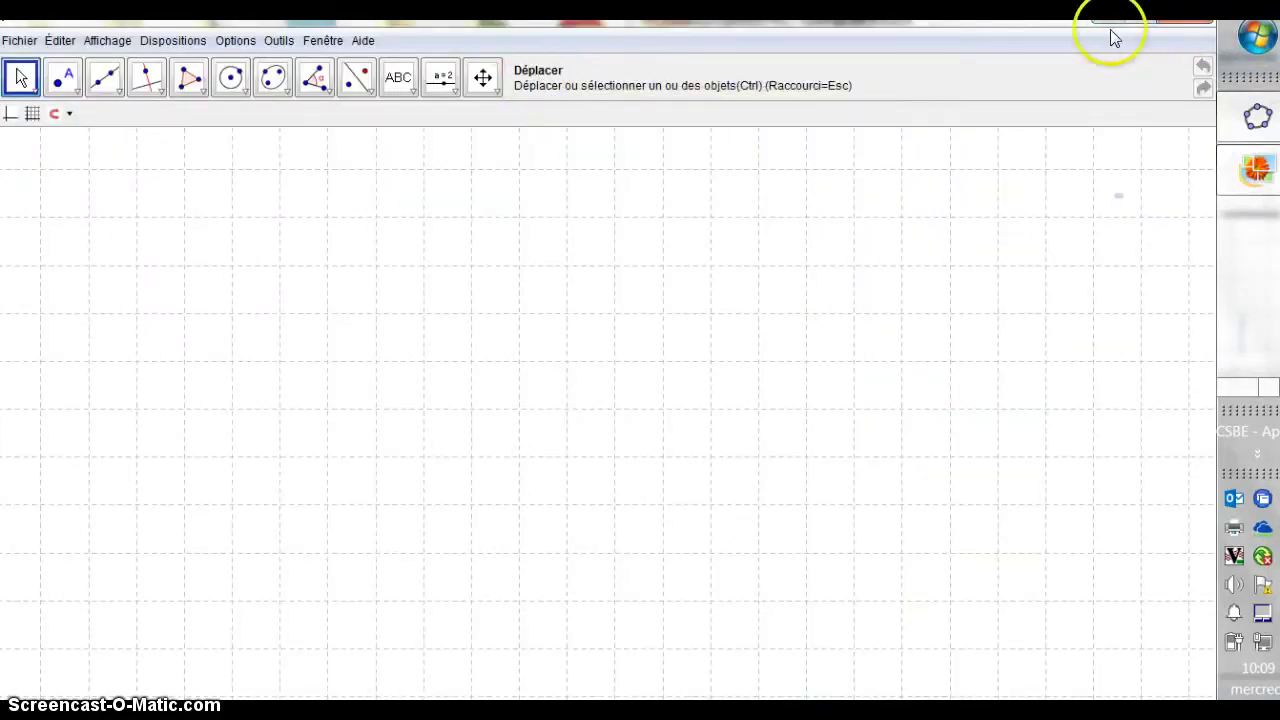
{"action": "left_click", "coordinate": [1140, 18]}
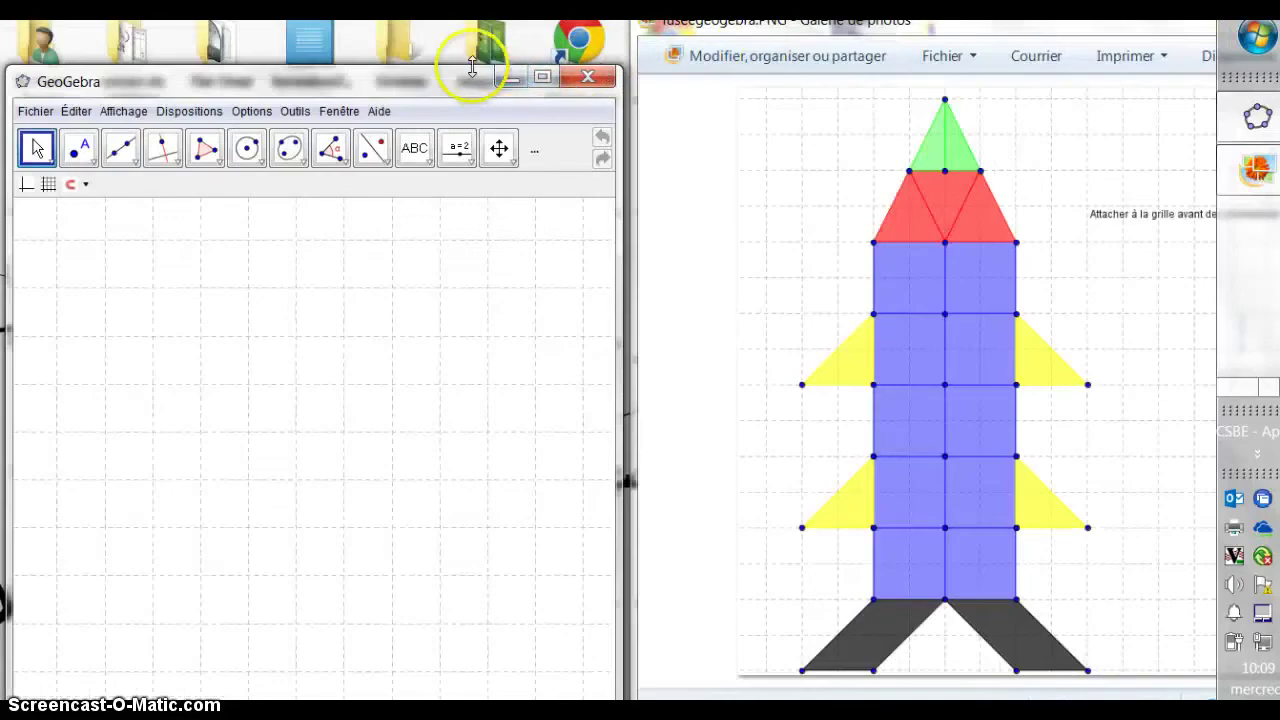
{"action": "left_click_drag", "start_coordinate": [471, 70], "coordinate": [471, 10]}
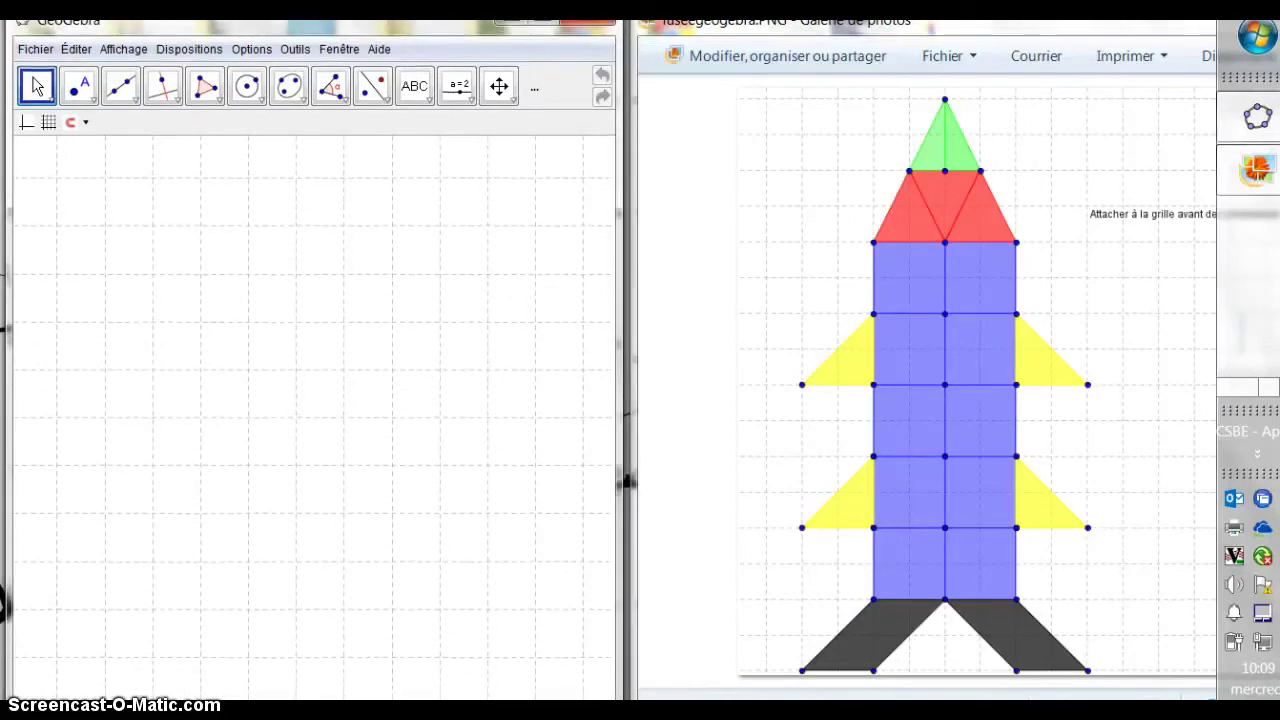
{"action": "left_click", "coordinate": [634, 143]}
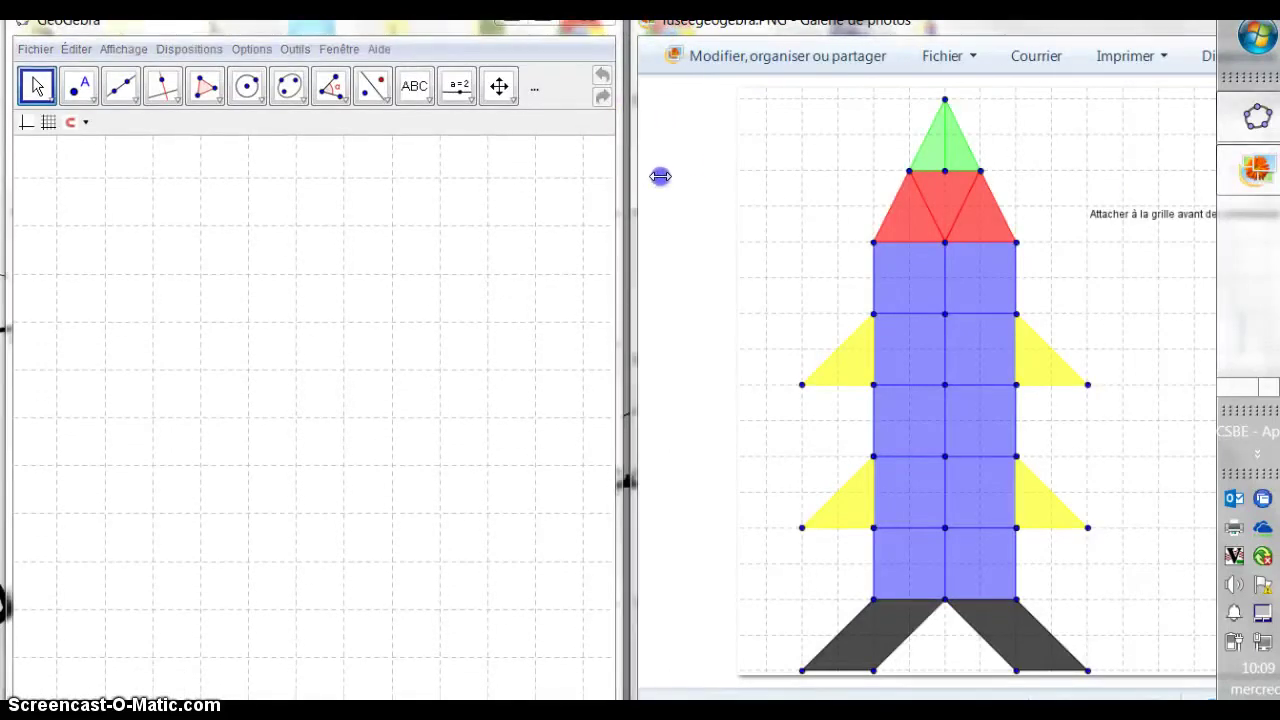
{"action": "left_click_drag", "start_coordinate": [660, 176], "coordinate": [641, 184]}
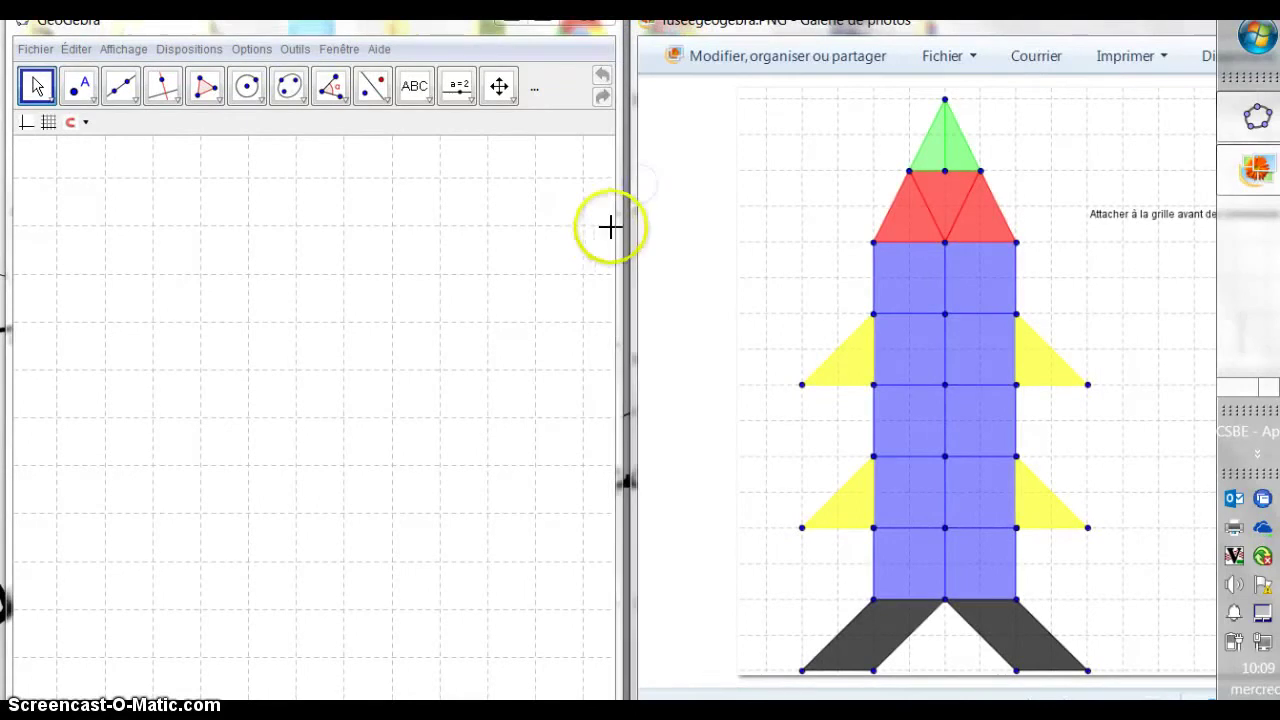
{"action": "left_click_drag", "start_coordinate": [611, 226], "coordinate": [622, 226]}
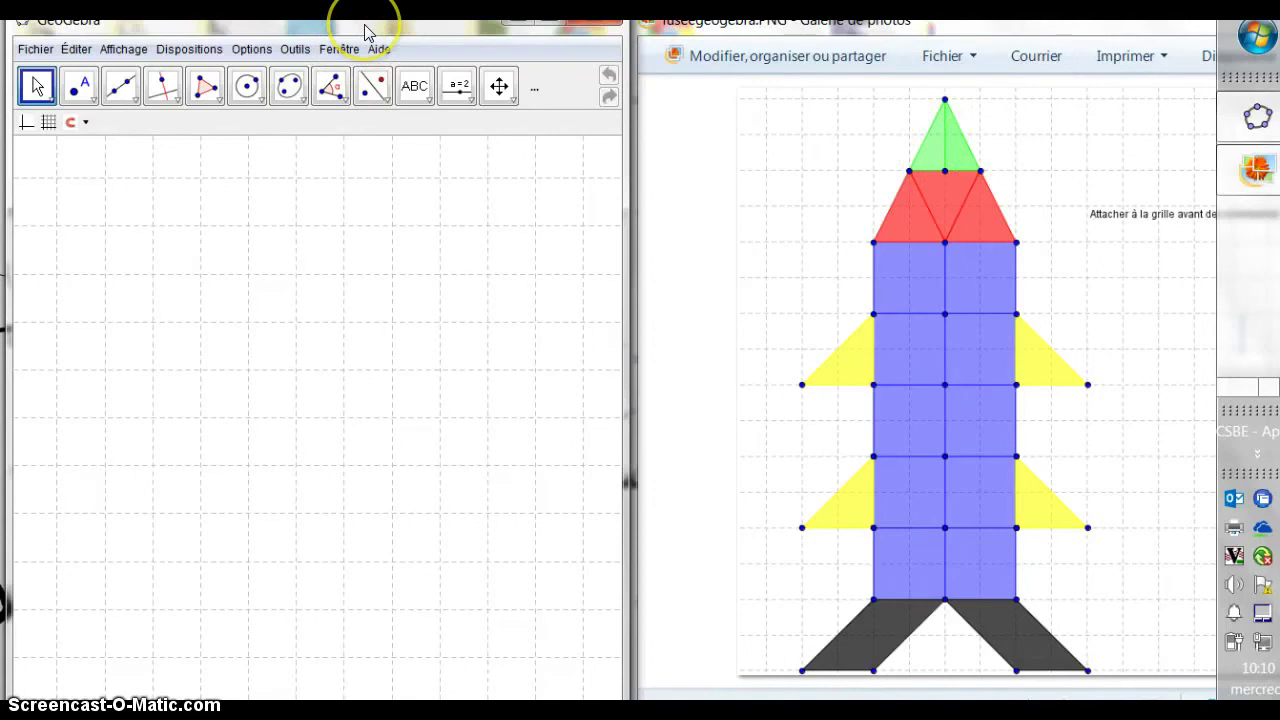
Step: Draw the left half of the rocket's nose as a right-triangle polygon, one grid square wide and two high
{"action": "left_click", "coordinate": [205, 88]}
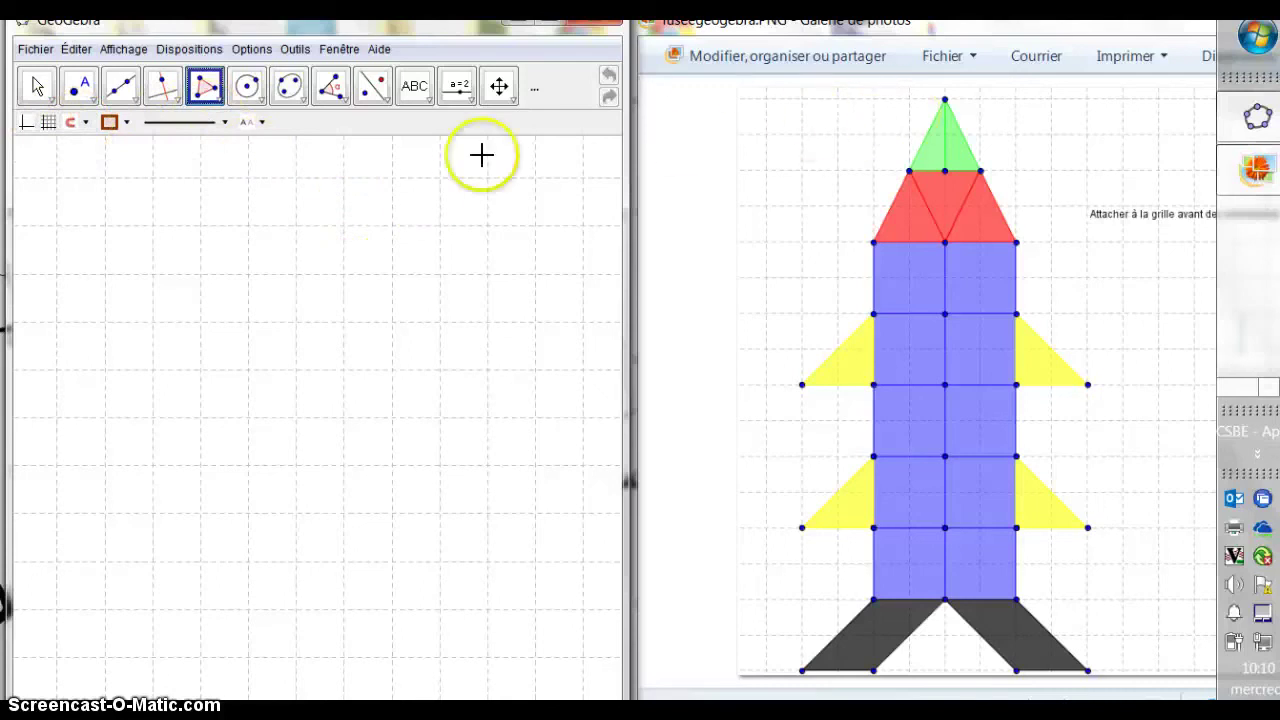
{"action": "left_click", "coordinate": [295, 178]}
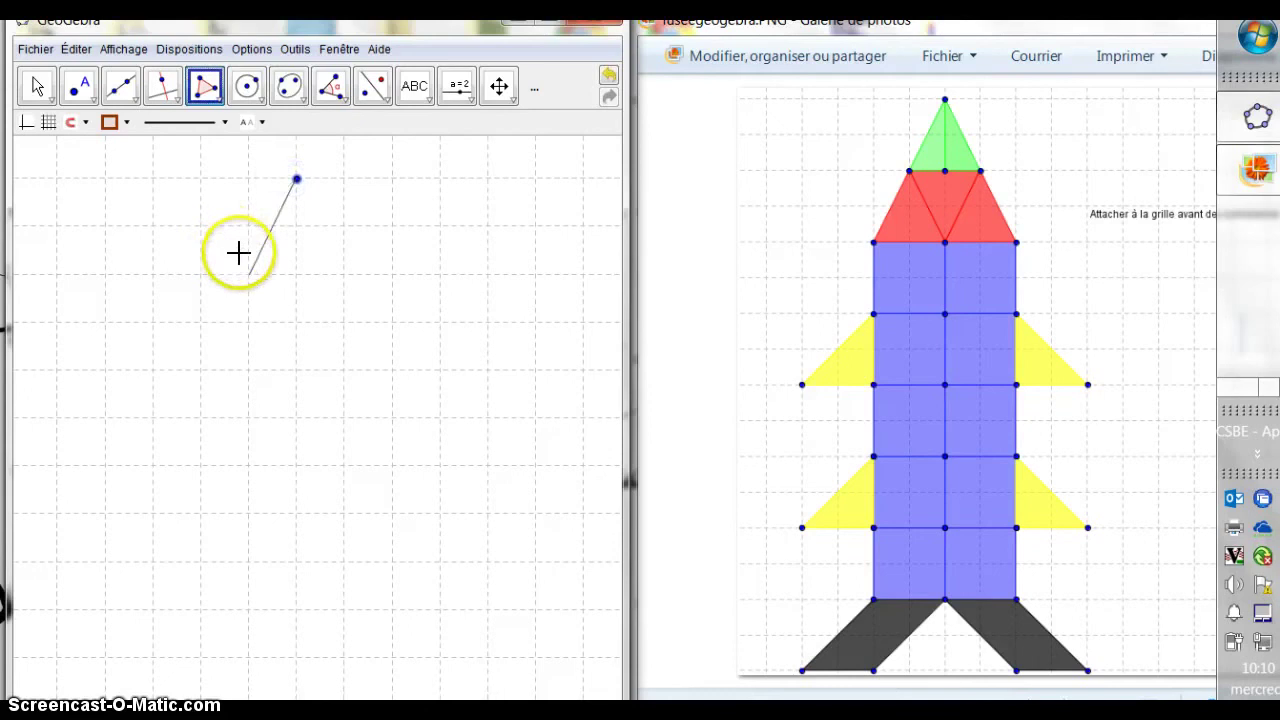
{"action": "left_click", "coordinate": [248, 273]}
{"action": "left_click", "coordinate": [297, 274]}
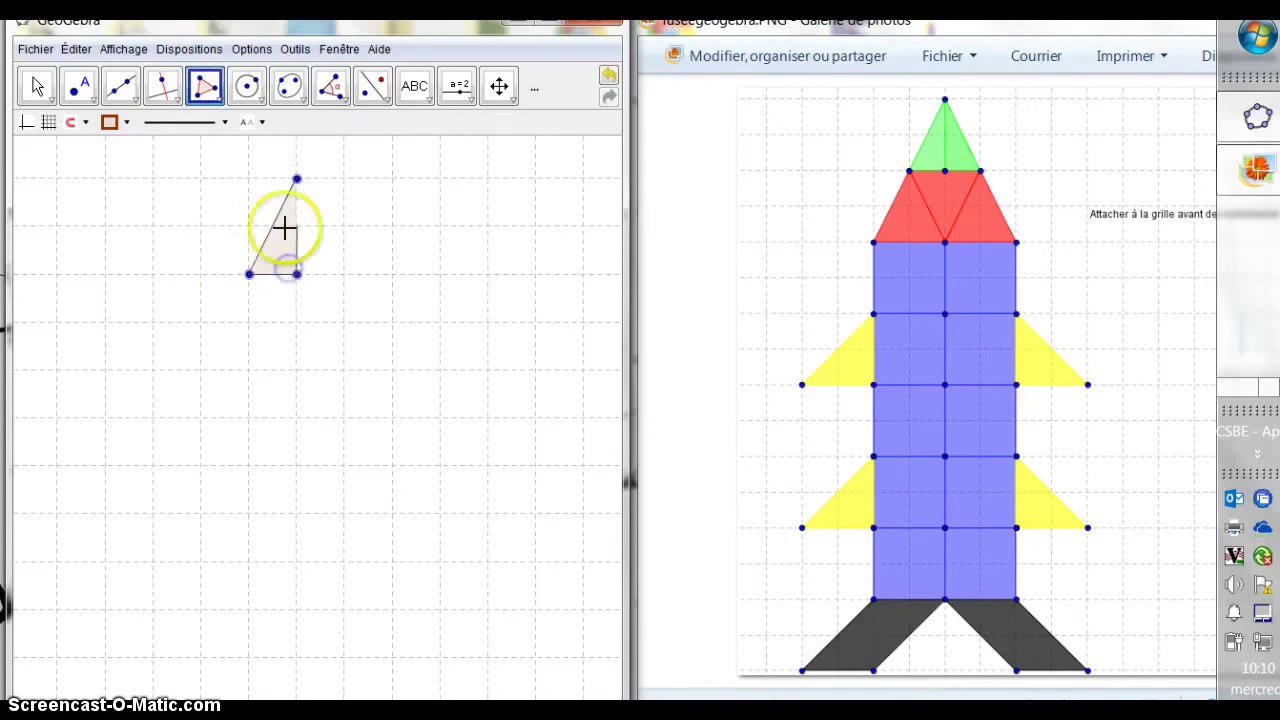
{"action": "left_click", "coordinate": [296, 180]}
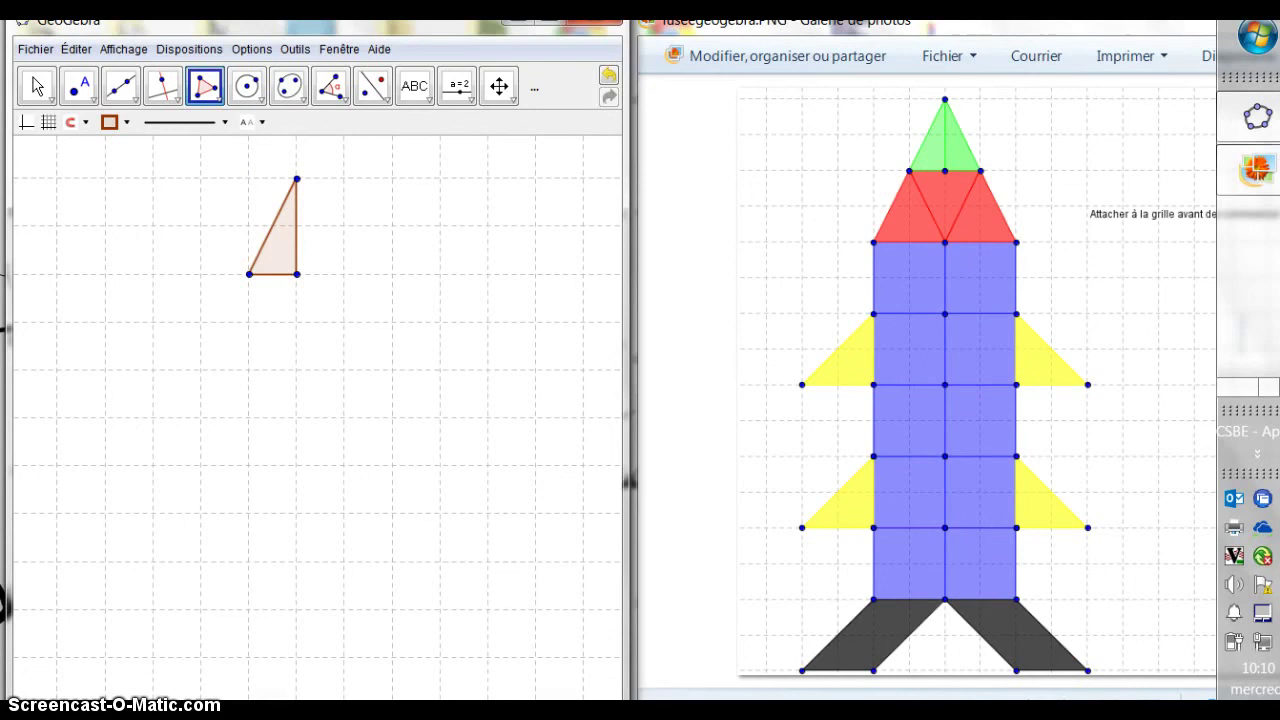
Step: Draw the mirrored right half of the nose as a triangle polygon sharing the apex and the base's middle point
{"action": "left_click", "coordinate": [297, 181]}
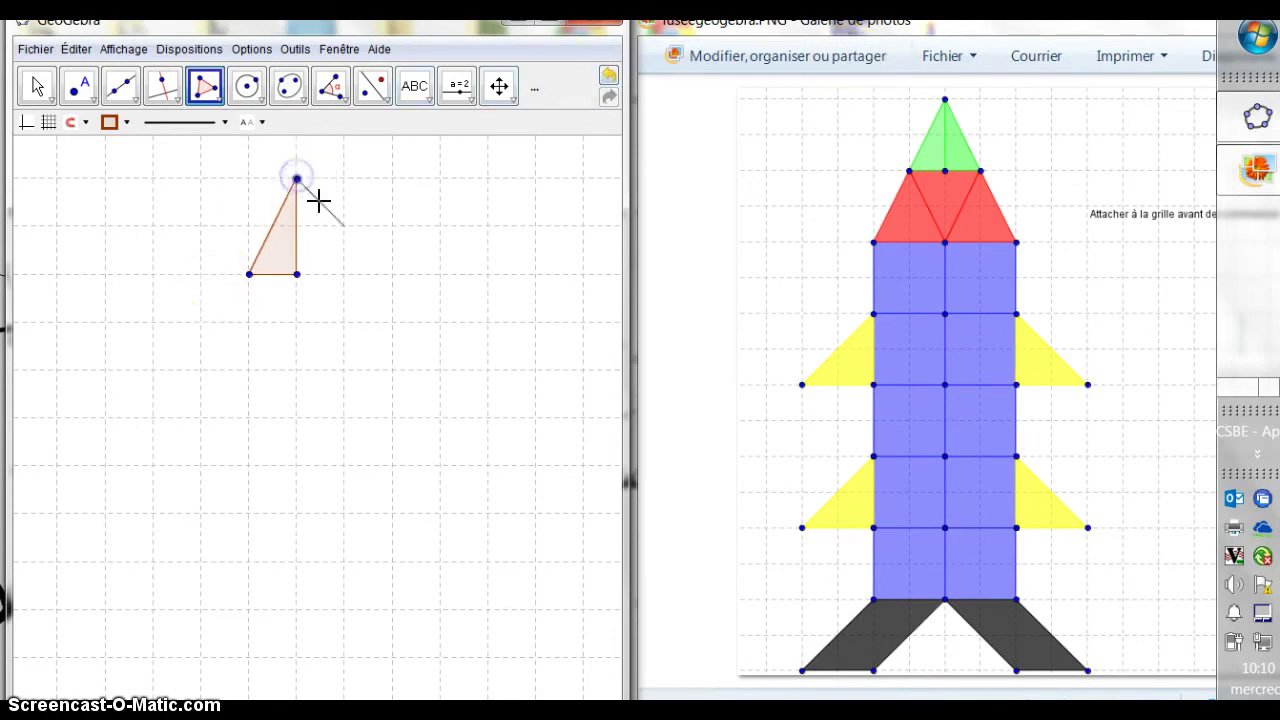
{"action": "left_click", "coordinate": [344, 274]}
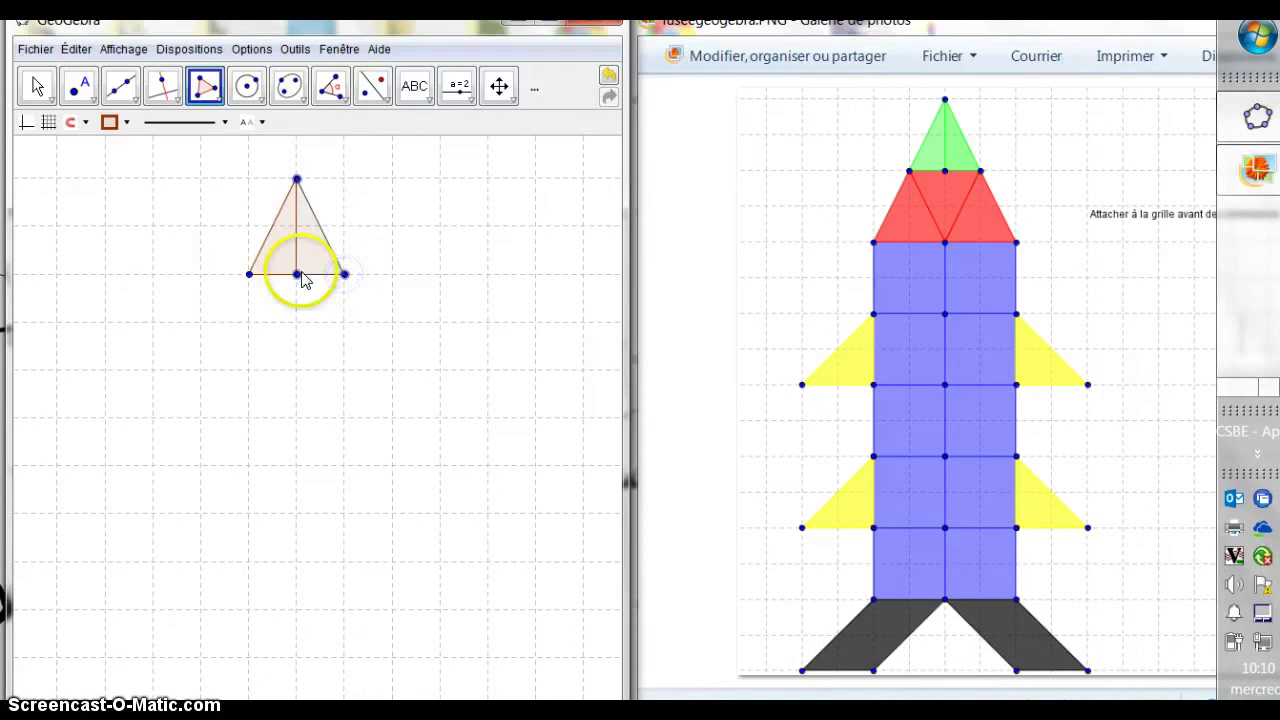
{"action": "left_click", "coordinate": [297, 274]}
{"action": "left_click", "coordinate": [296, 183]}
{"action": "left_click", "coordinate": [294, 180]}
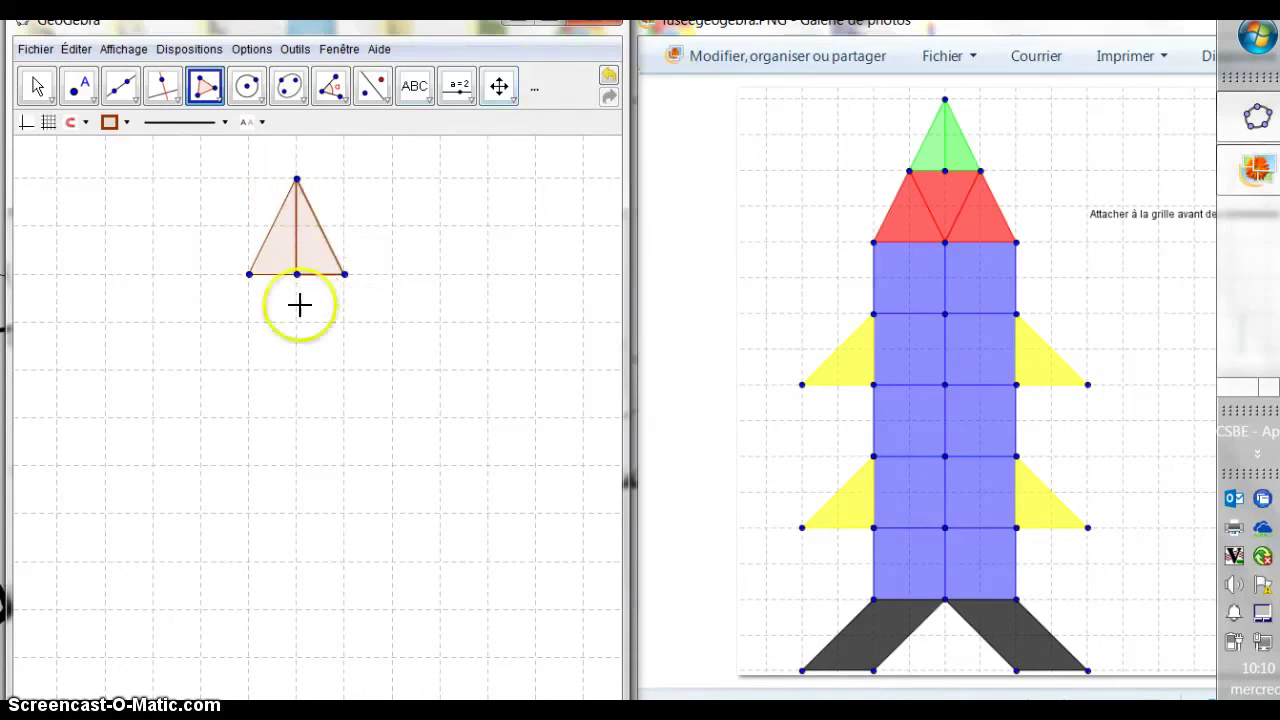
Step: Colour both triangles of the rocket's nose bright green
{"action": "right_click", "coordinate": [285, 251]}
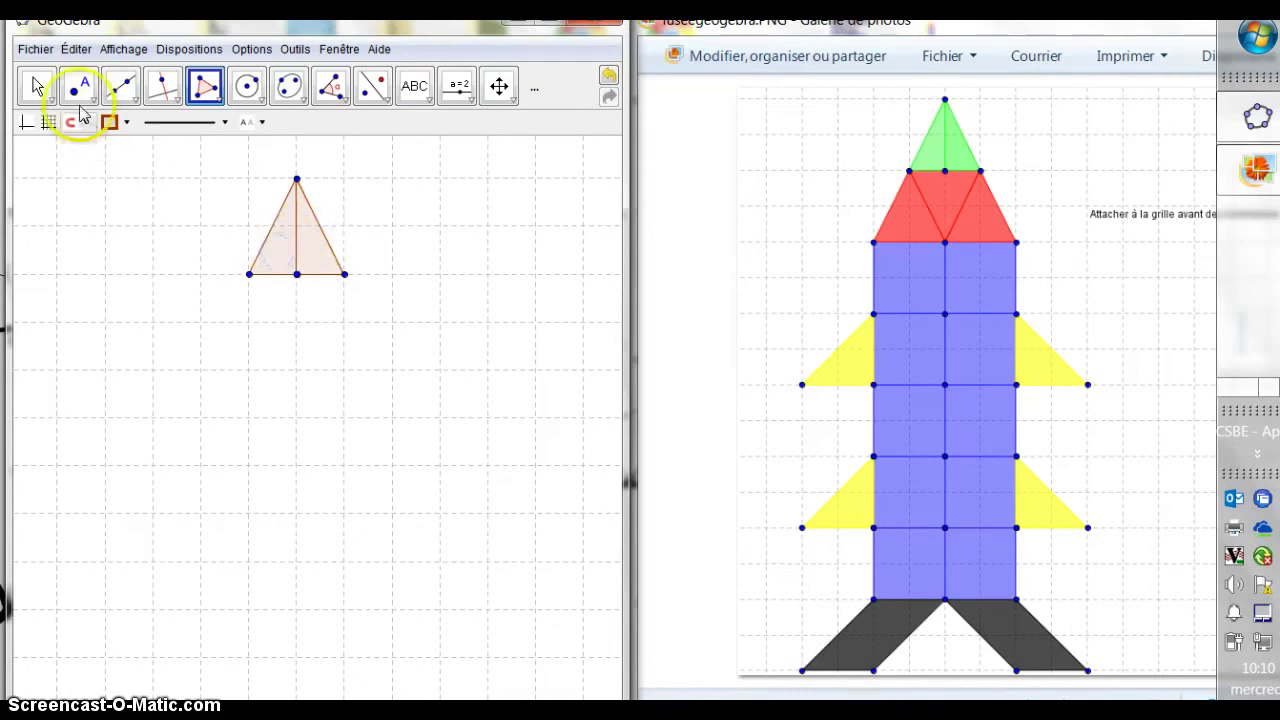
{"action": "left_click", "coordinate": [37, 87]}
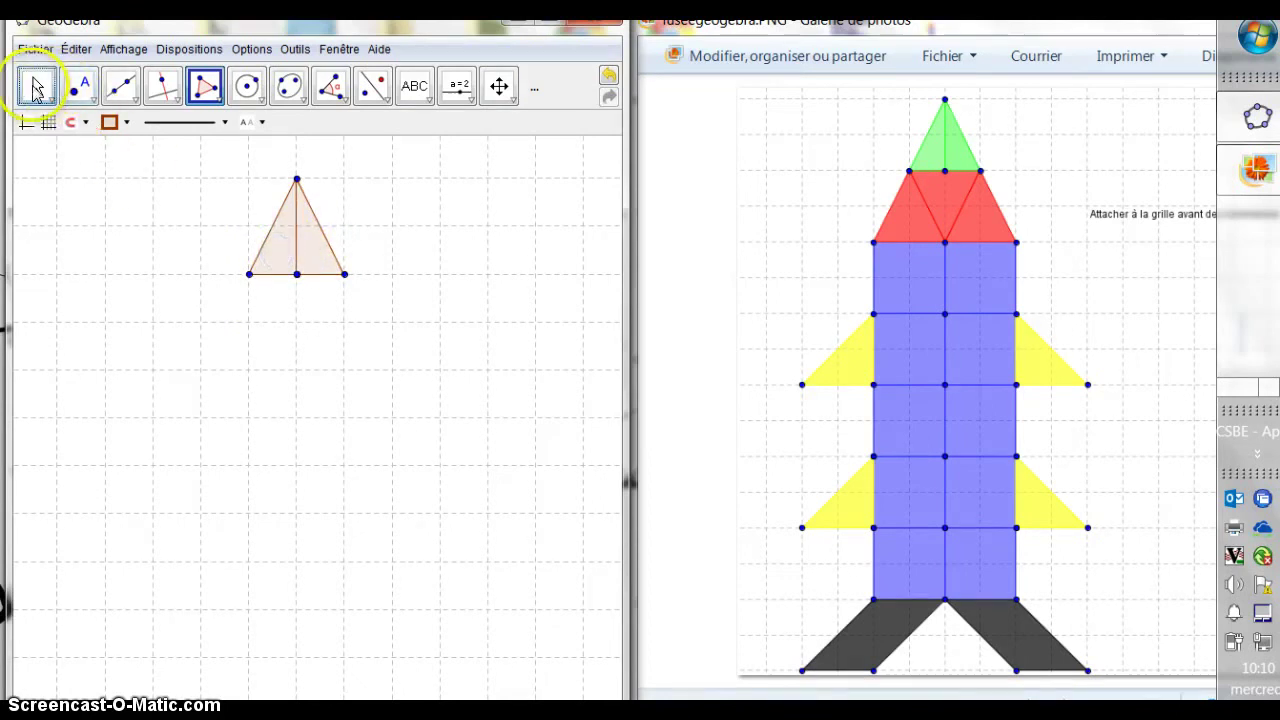
{"action": "left_click", "coordinate": [266, 260]}
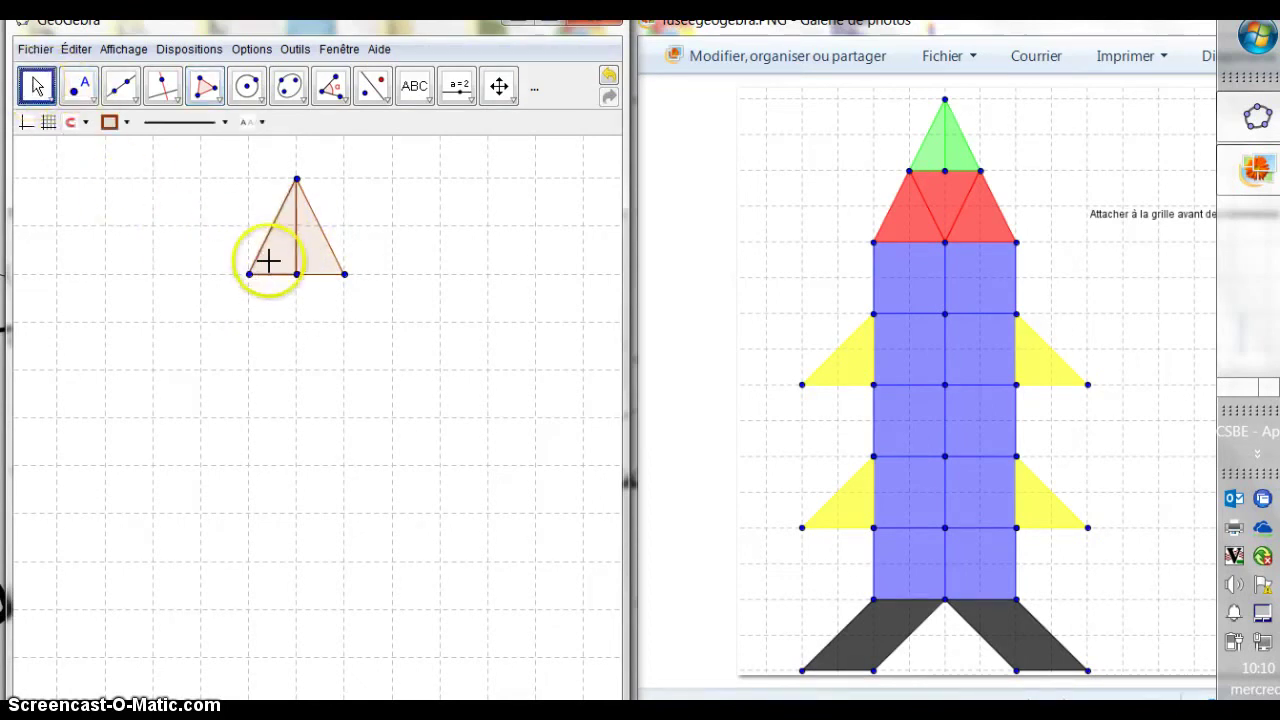
{"action": "left_click", "coordinate": [112, 122]}
{"action": "left_click", "coordinate": [170, 150]}
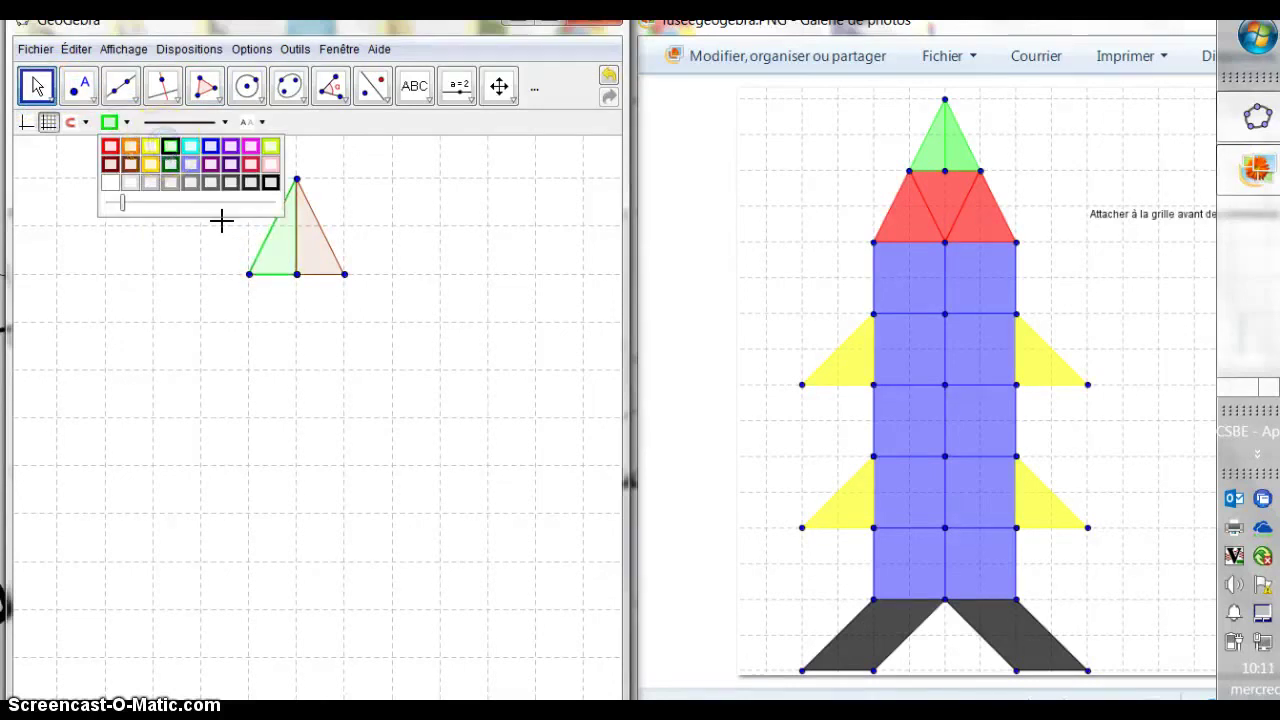
{"action": "left_click", "coordinate": [314, 262]}
{"action": "left_click", "coordinate": [311, 250]}
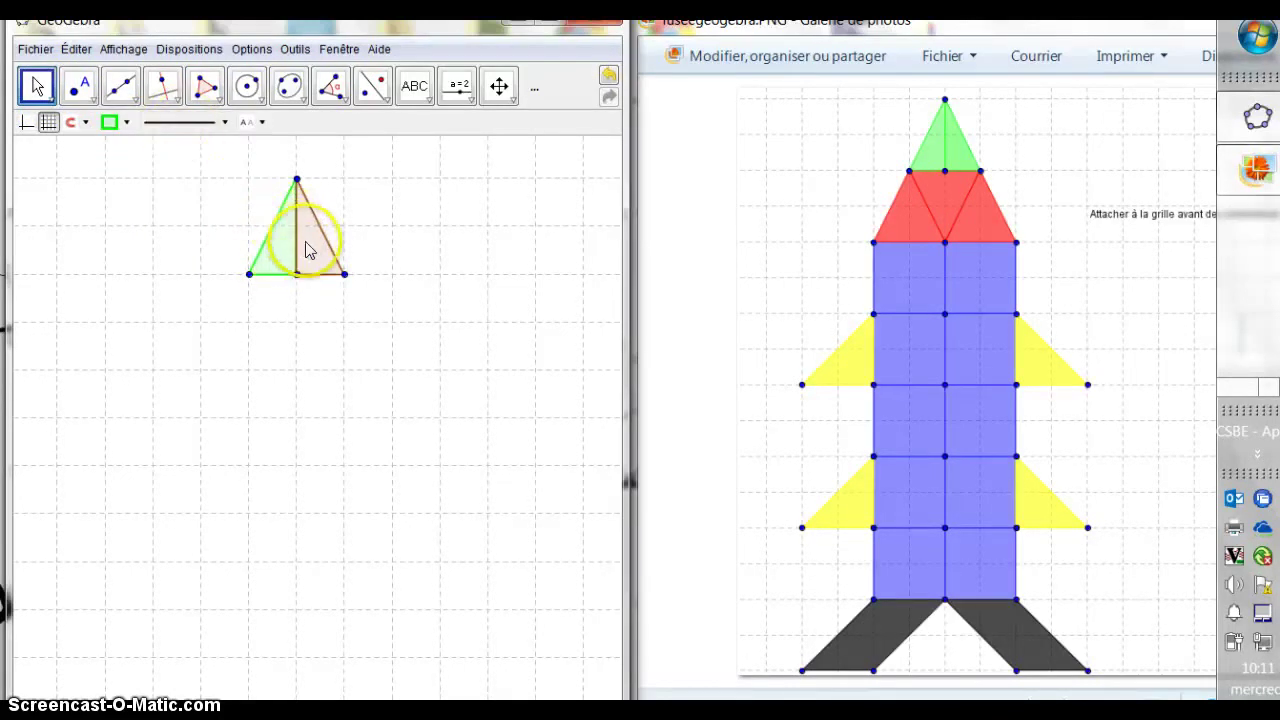
{"action": "left_click", "coordinate": [127, 122]}
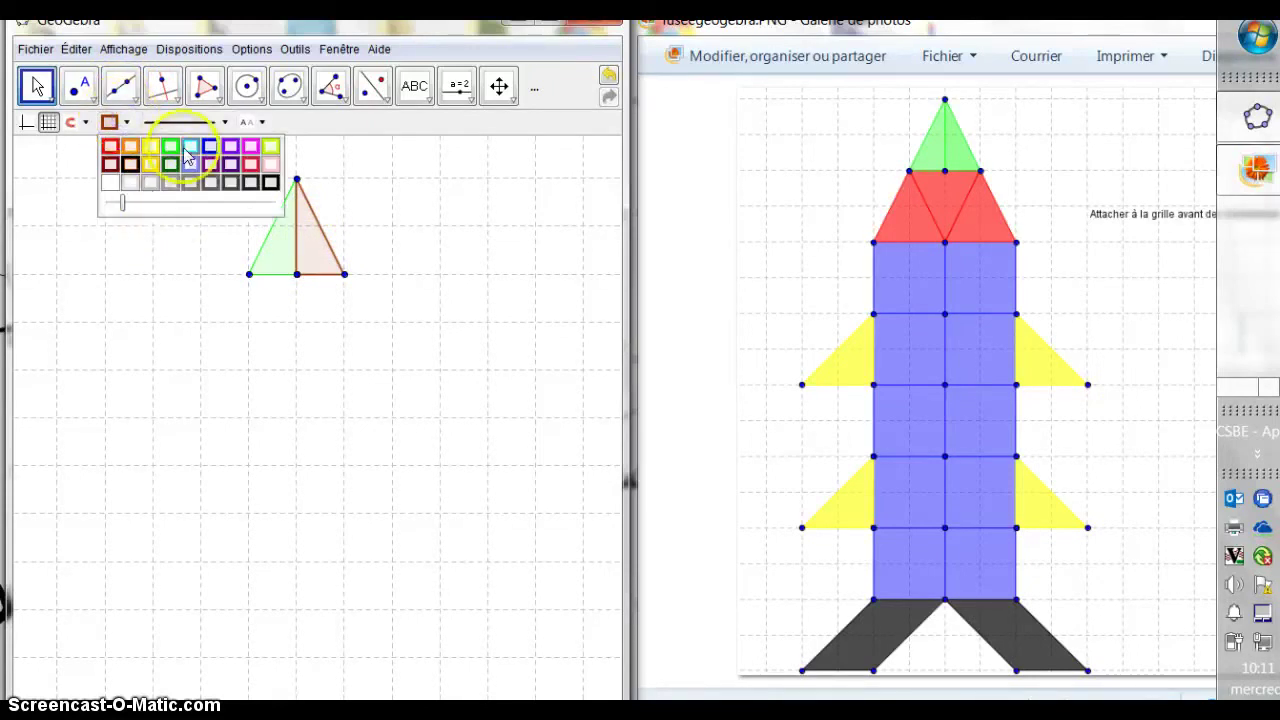
{"action": "left_click", "coordinate": [172, 148]}
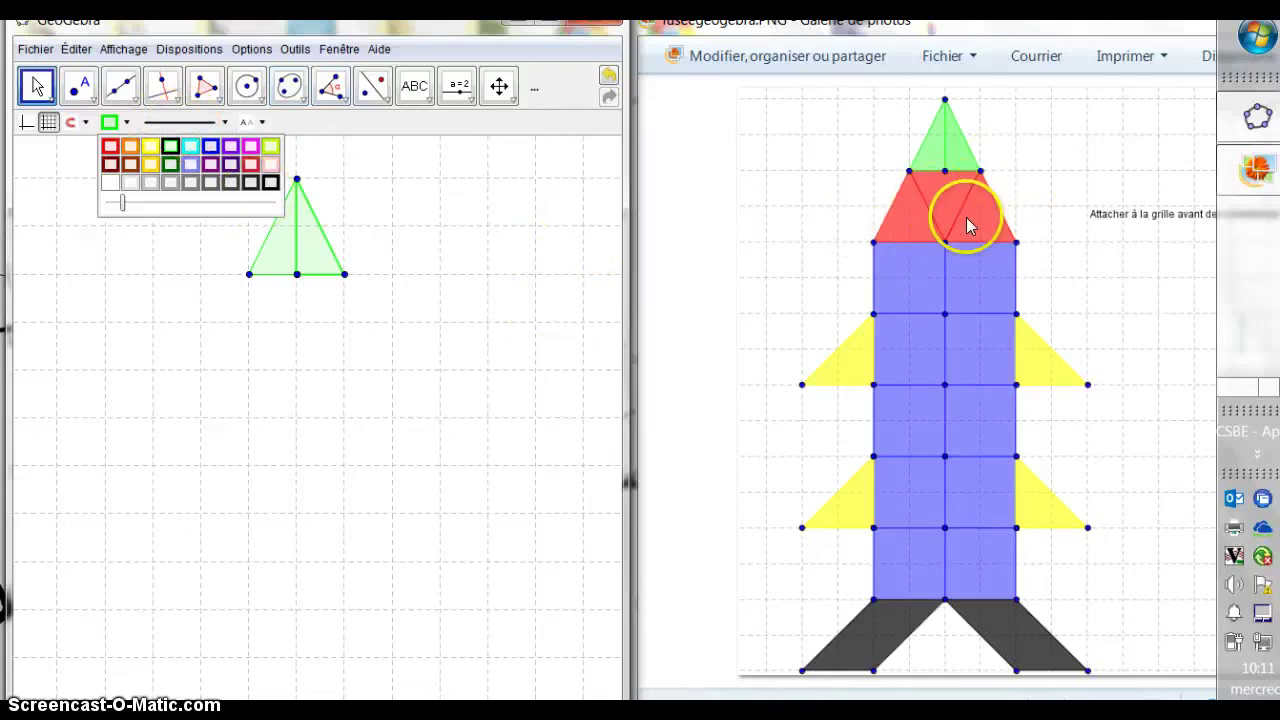
Step: Draw a triangle polygon with its apex on the nose's lower-left corner, two grid squares wide and two high
{"action": "left_click", "coordinate": [206, 85]}
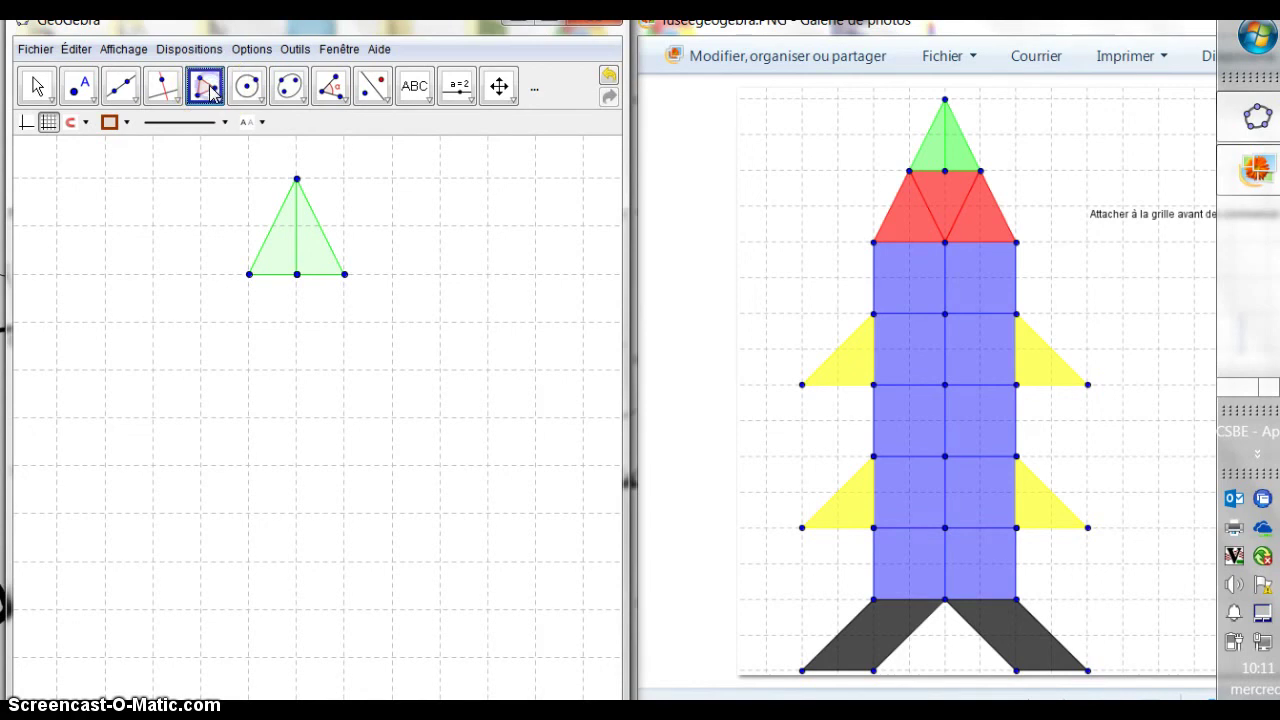
{"action": "left_click", "coordinate": [249, 275]}
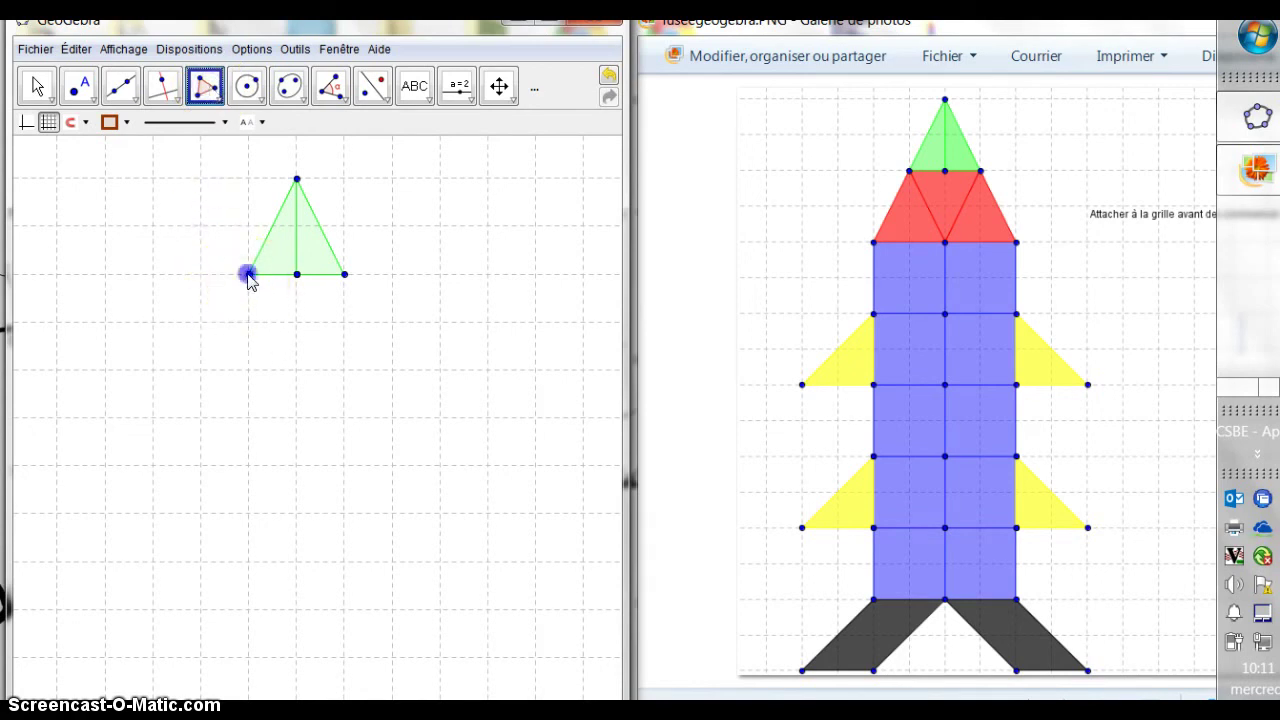
{"action": "left_click", "coordinate": [201, 369]}
{"action": "left_click", "coordinate": [297, 369]}
{"action": "left_click", "coordinate": [243, 274]}
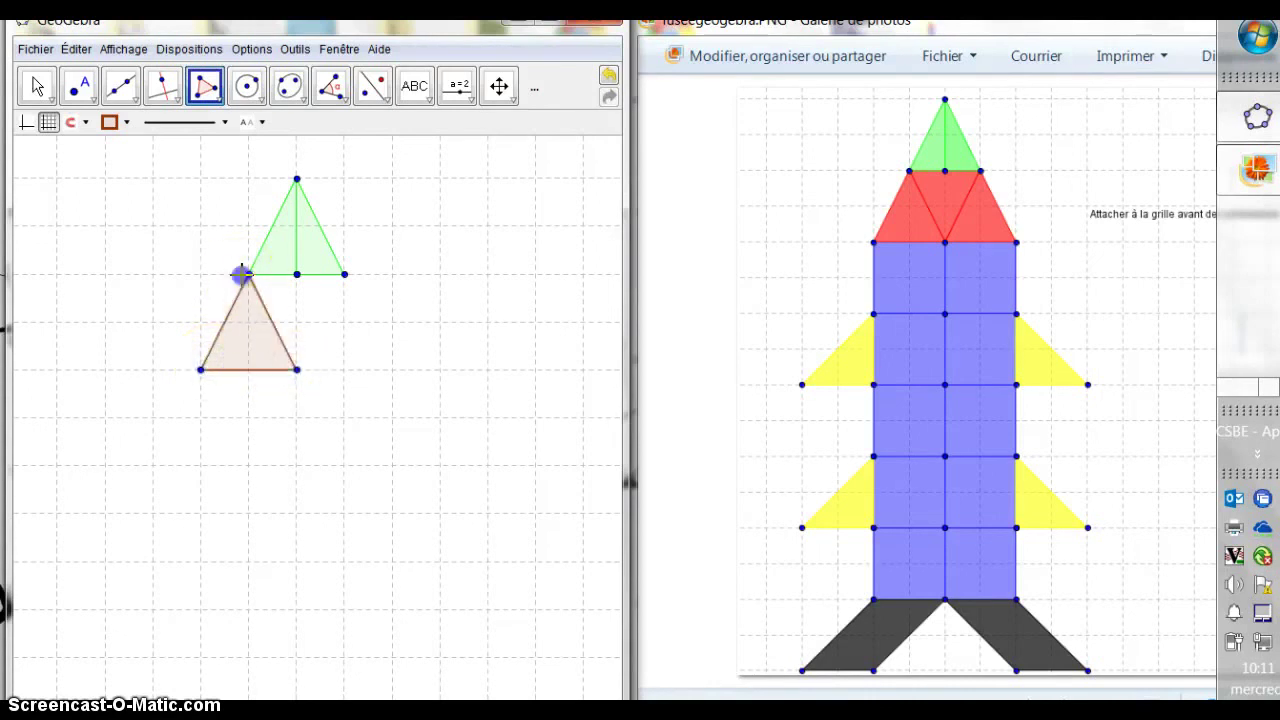
Step: Draw the inverted middle triangle polygon joining the first triangle's lower-right vertex to both outer corners of the nose's base
{"action": "left_click", "coordinate": [297, 369]}
{"action": "left_click", "coordinate": [344, 275]}
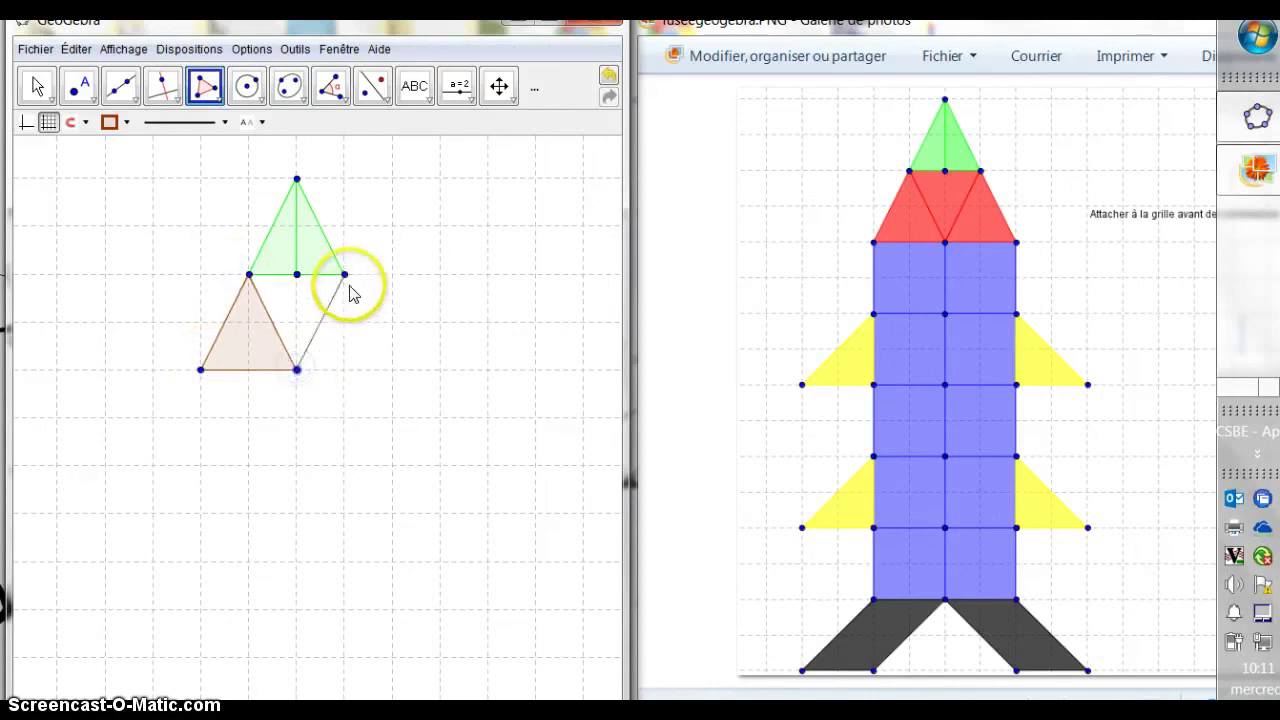
{"action": "left_click", "coordinate": [249, 274]}
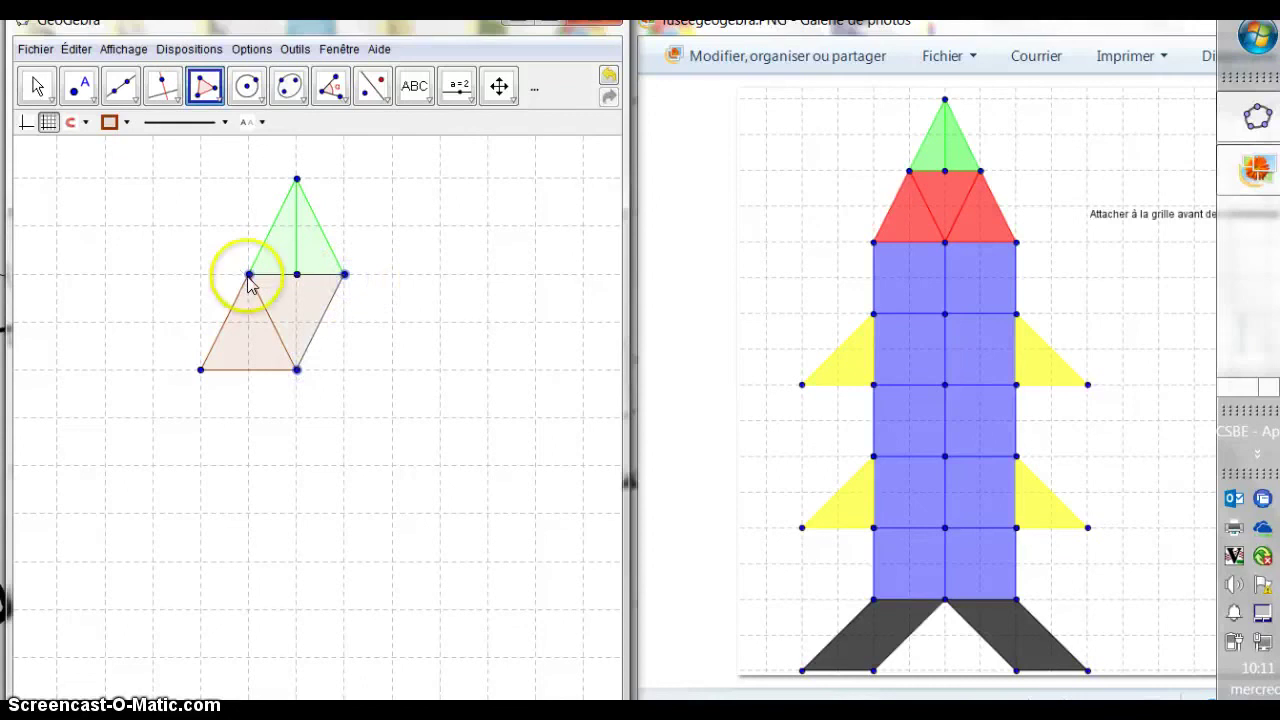
{"action": "left_click", "coordinate": [296, 368]}
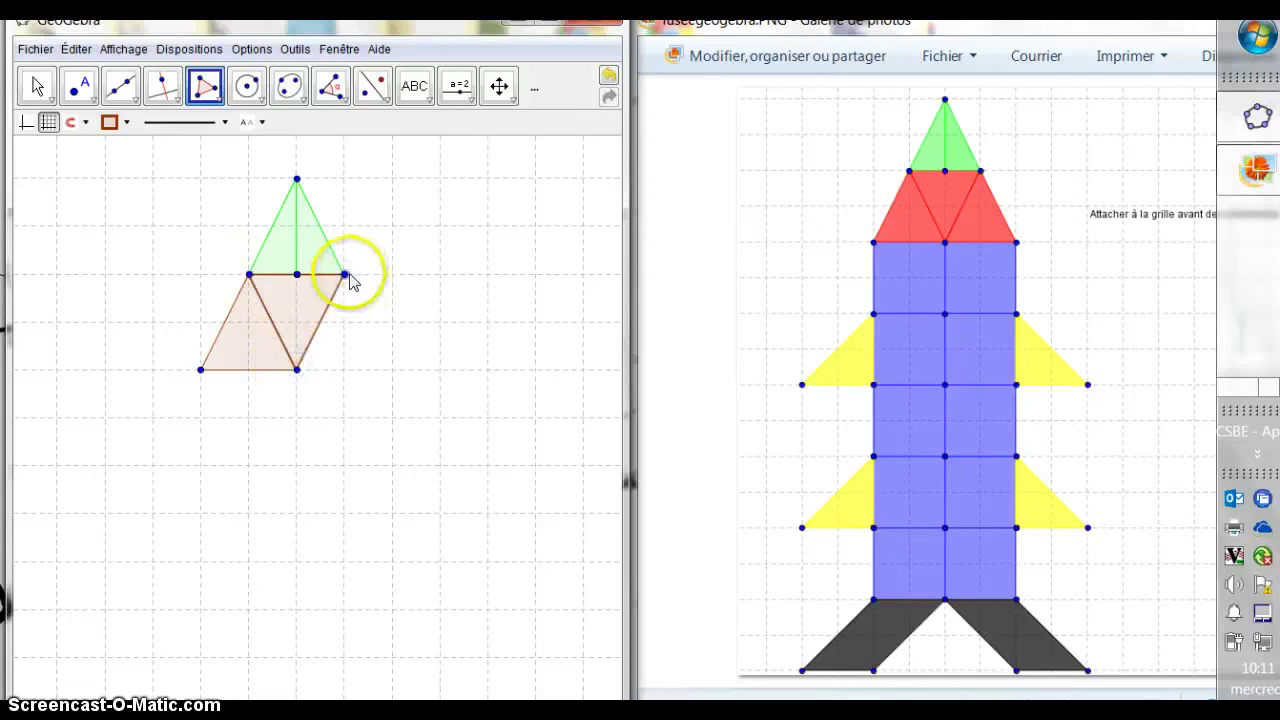
Step: Draw the right triangle polygon from the nose's lower-right corner, with a two-square base starting at the middle triangle's lower vertex
{"action": "left_click", "coordinate": [346, 276]}
{"action": "left_click", "coordinate": [388, 362]}
{"action": "left_click", "coordinate": [299, 369]}
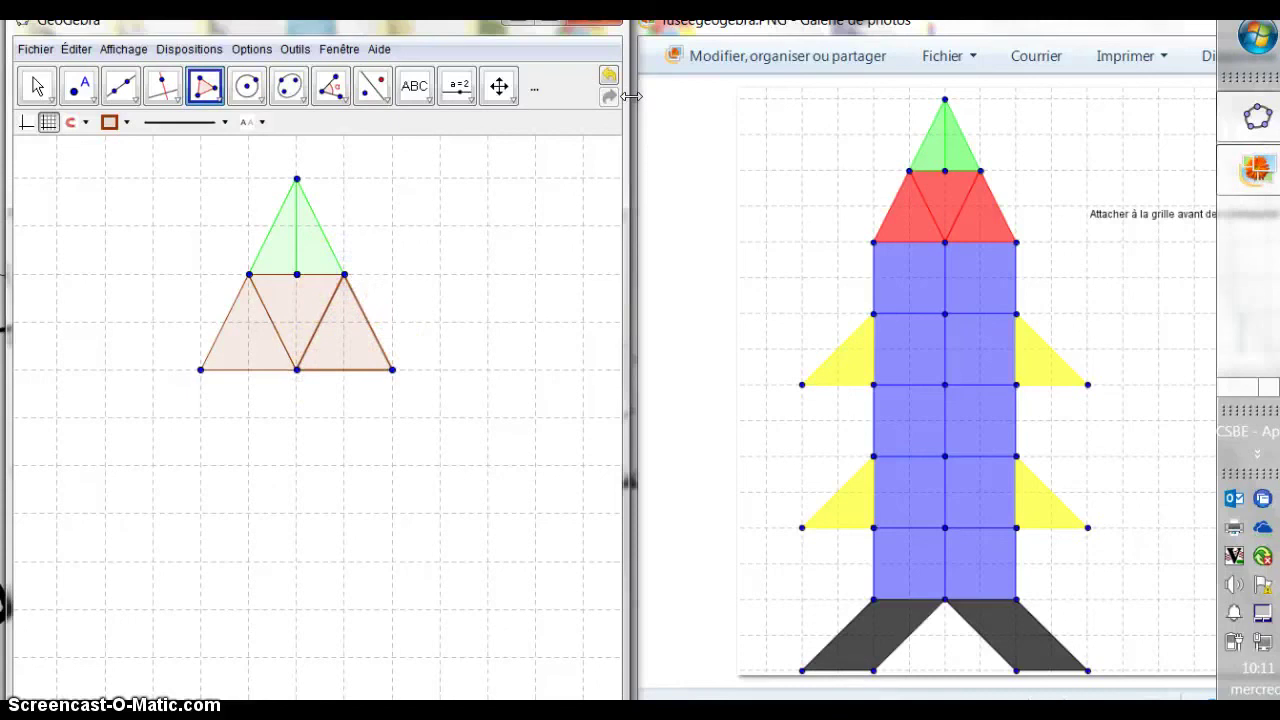
Step: Select the three triangles below the nose together, colour them red and raise their fill opacity to about half
{"action": "left_click", "coordinate": [37, 88]}
{"action": "left_click_drag", "start_coordinate": [155, 271], "coordinate": [455, 392]}
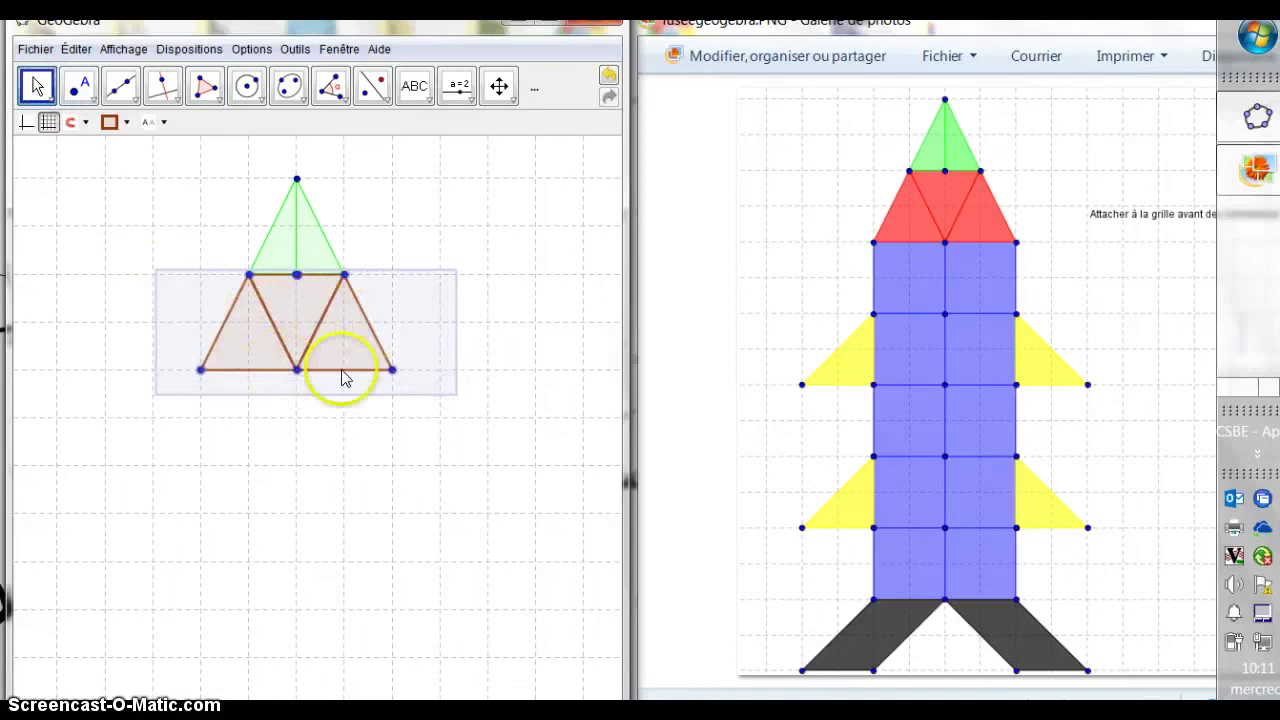
{"action": "left_click", "coordinate": [301, 554]}
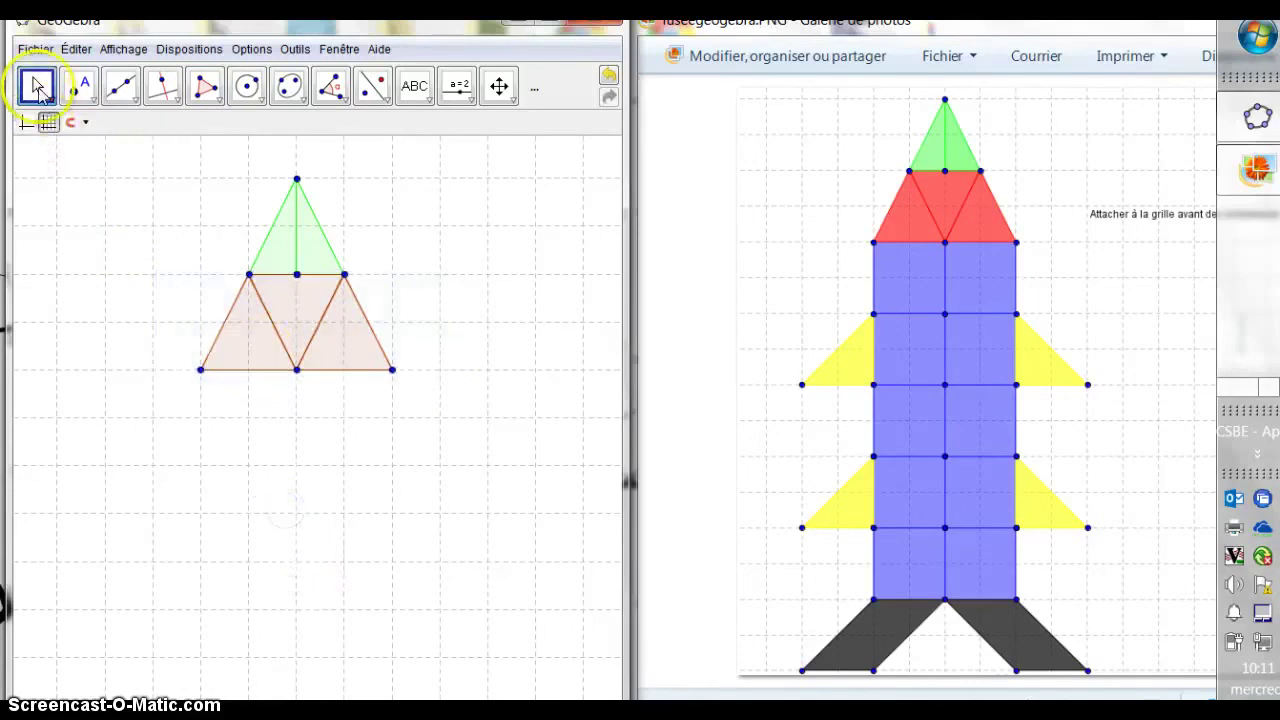
{"action": "left_click_drag", "start_coordinate": [118, 266], "coordinate": [465, 402]}
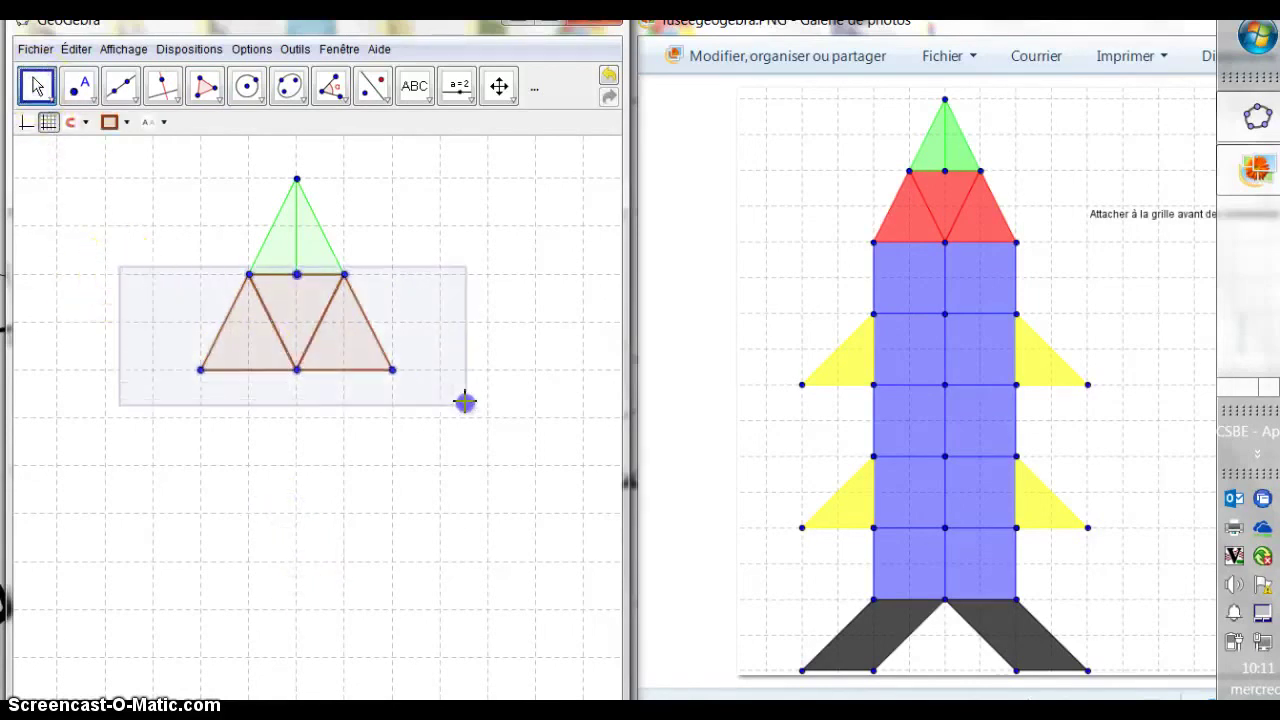
{"action": "left_click", "coordinate": [127, 122]}
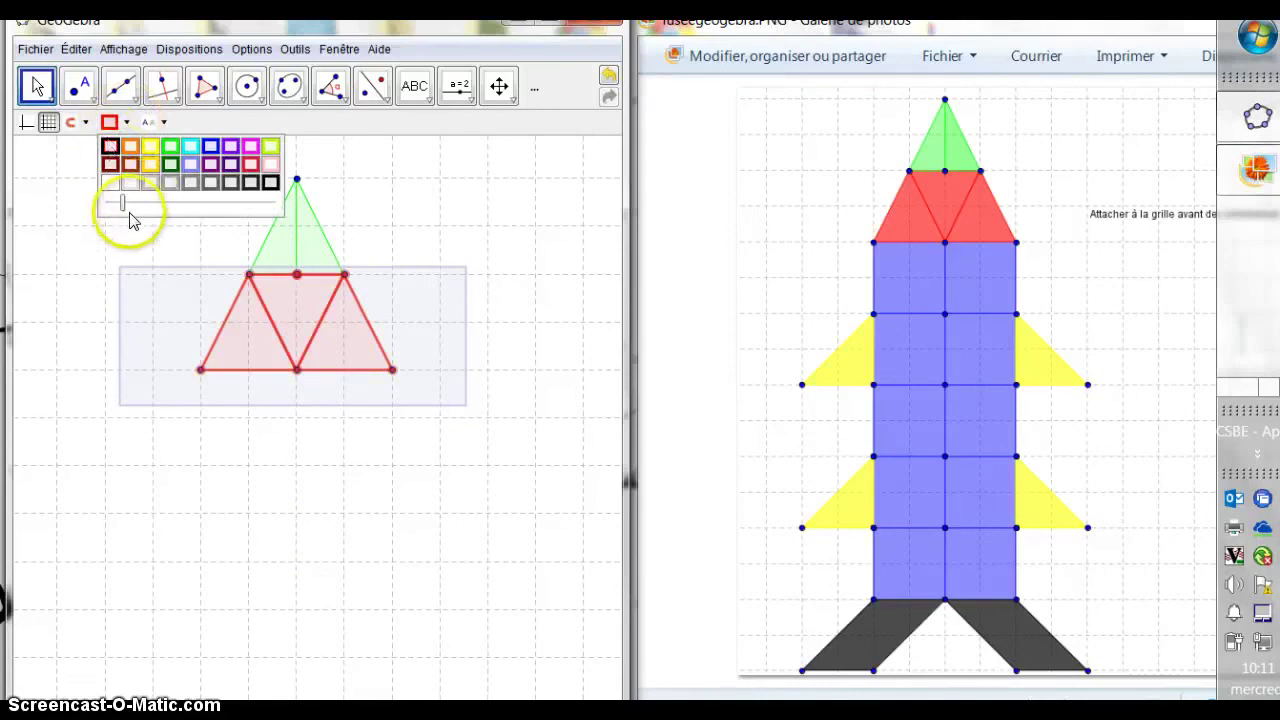
{"action": "left_click_drag", "start_coordinate": [122, 203], "coordinate": [199, 217]}
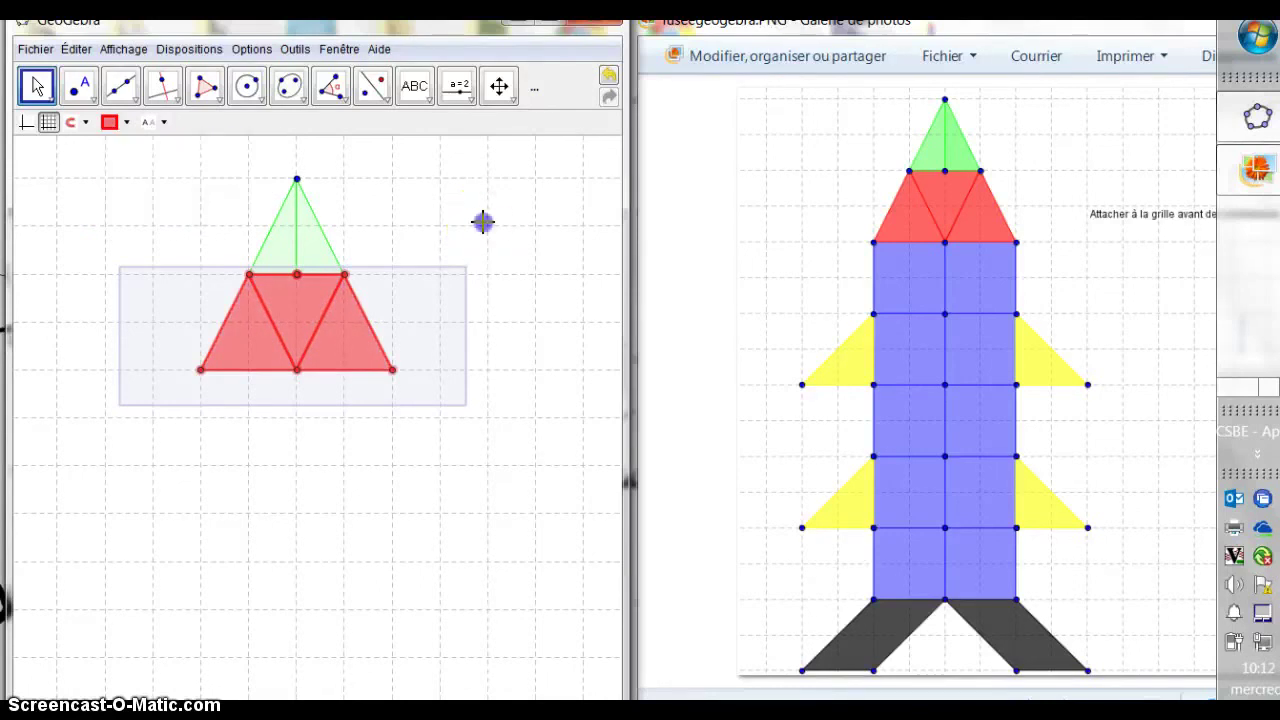
{"action": "left_click", "coordinate": [421, 488]}
{"action": "scroll", "coordinate": [421, 488], "scroll_direction": "down", "scroll_amount": 1}
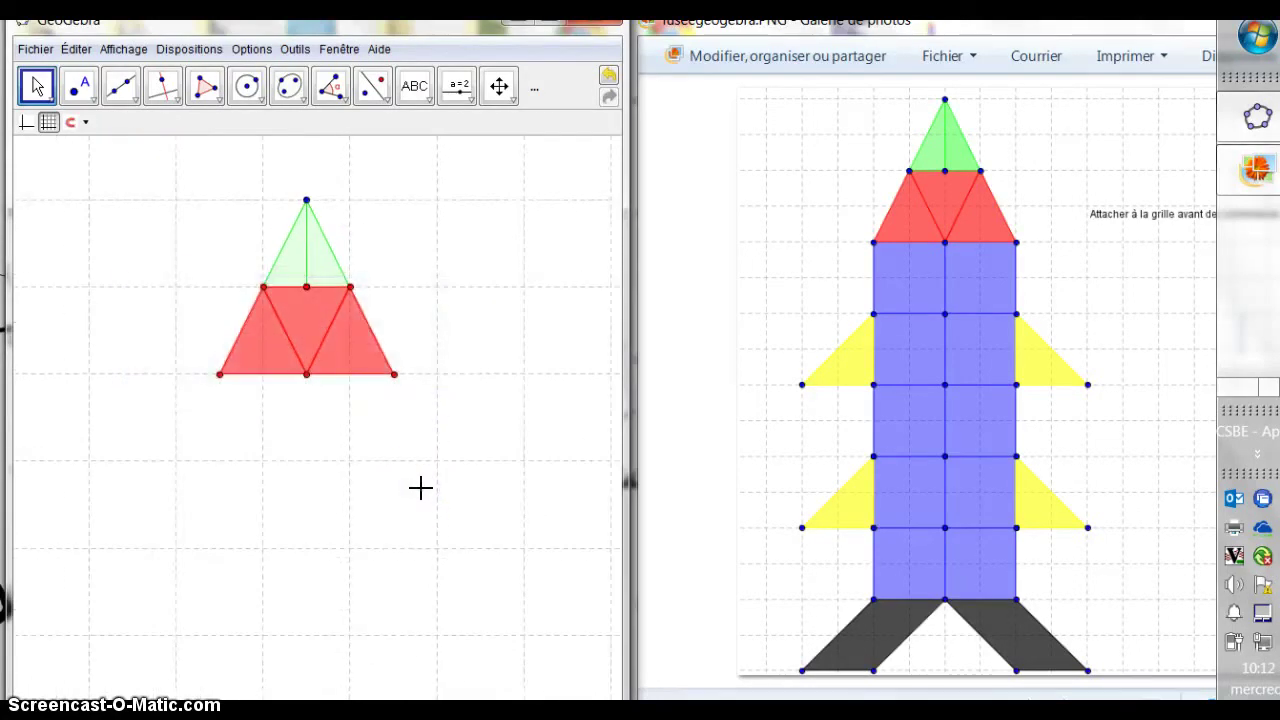